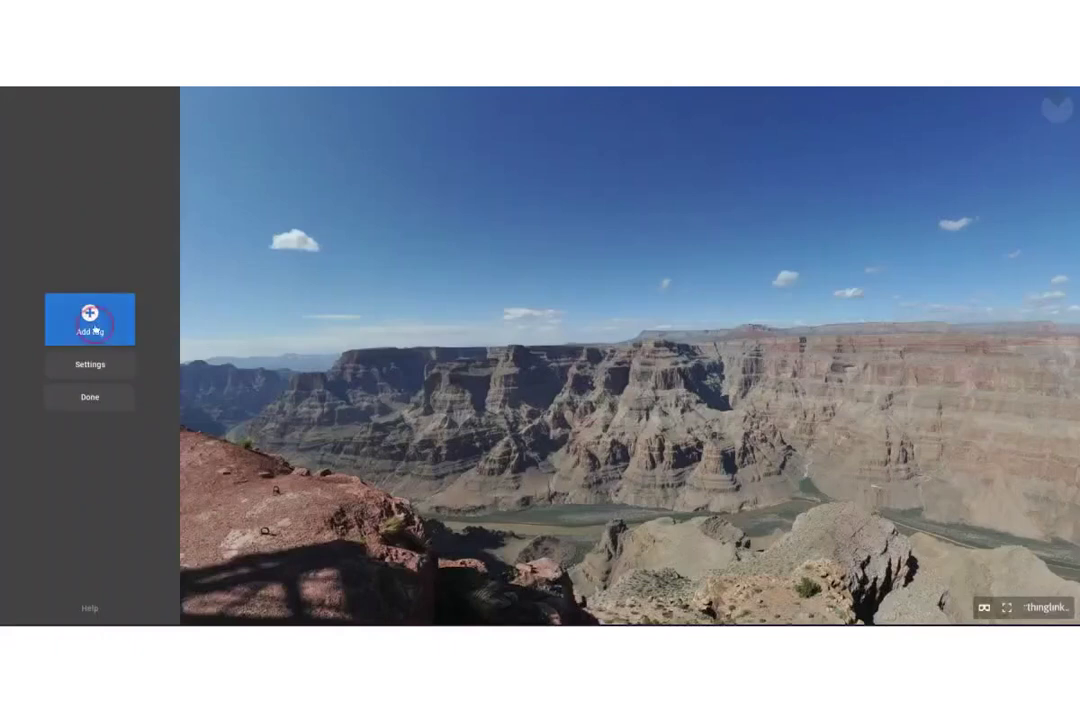
Place a text-and-media tag in the upper-left sky and title it 'Grand Canyon'.
{"action": "left_click_drag", "start_coordinate": [627, 346], "coordinate": [256, 178]}
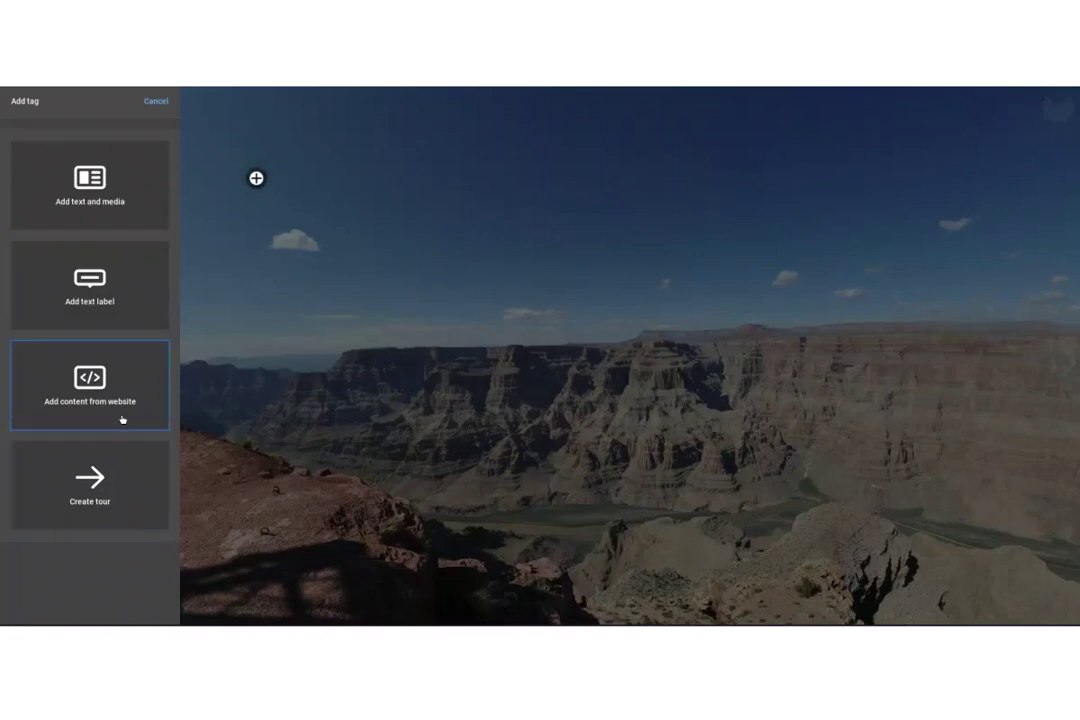
{"action": "left_click", "coordinate": [107, 201]}
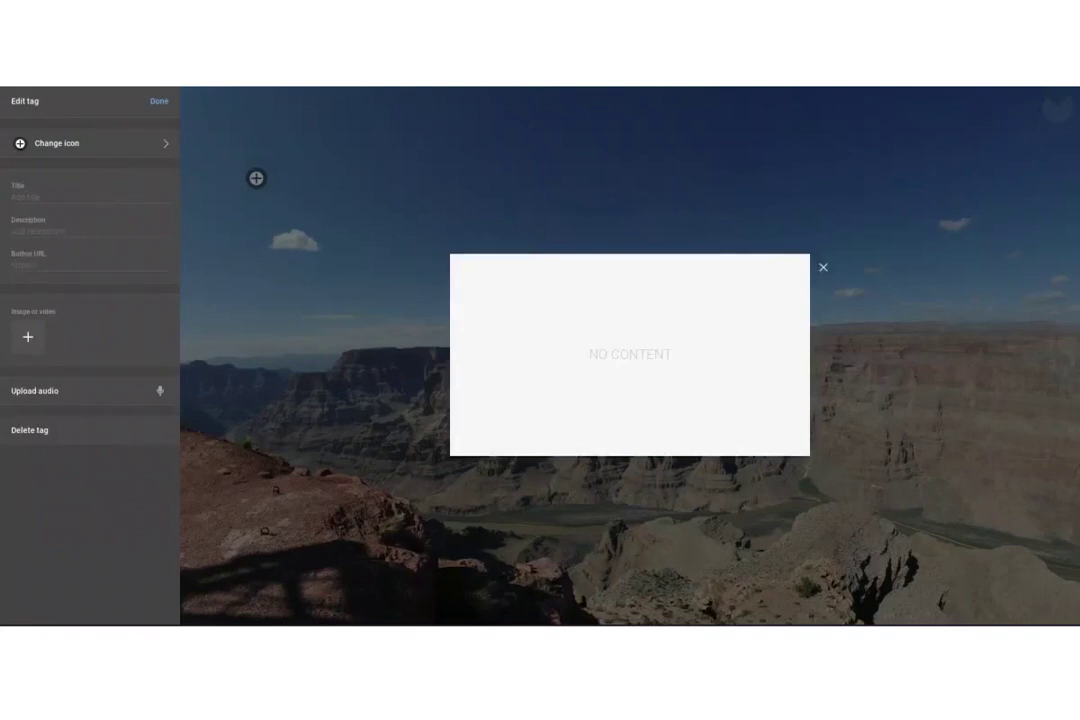
{"action": "left_click", "coordinate": [102, 196]}
{"action": "type", "text": "Grand"}
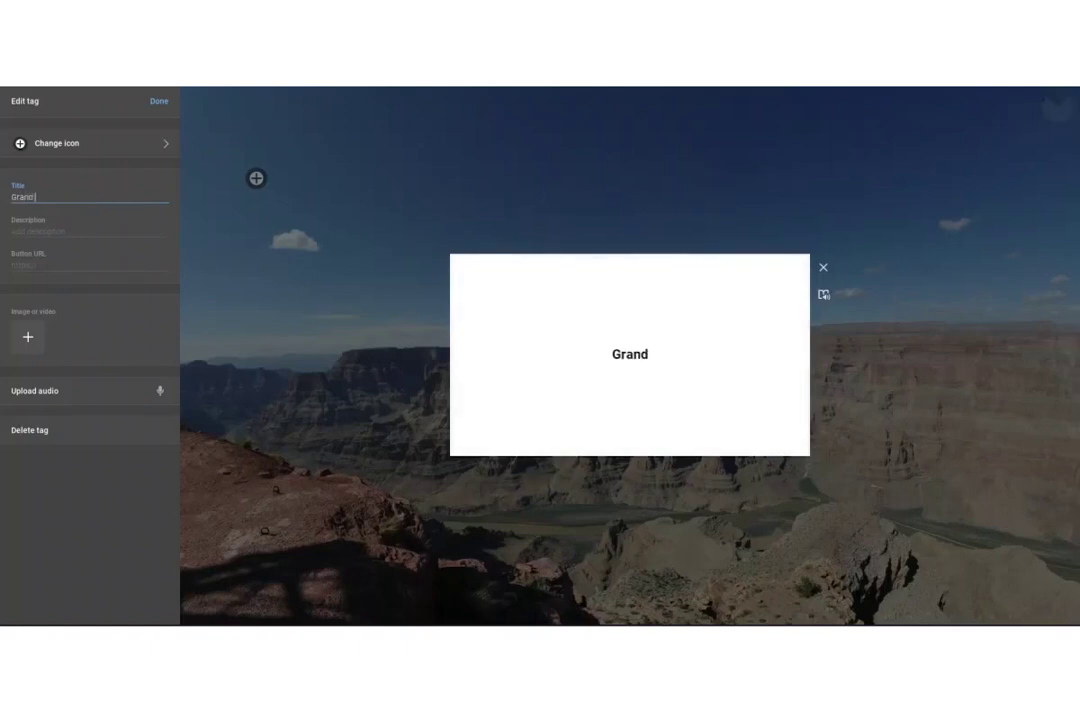
{"action": "type", "text": " Canyon"}
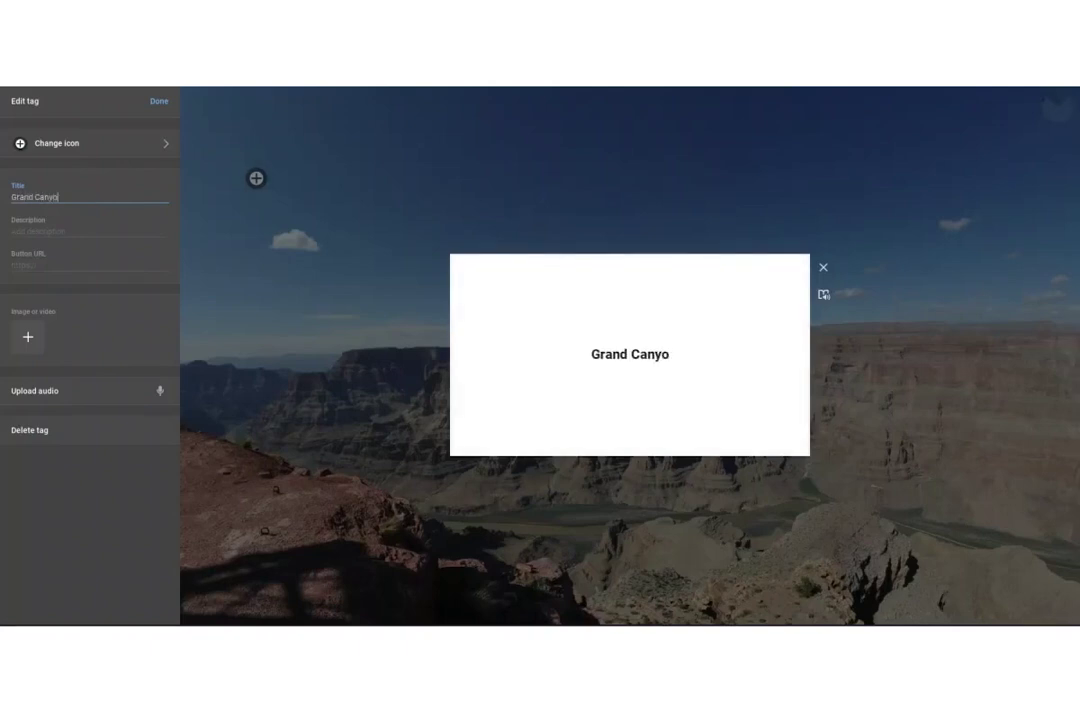
{"action": "left_click", "coordinate": [53, 231]}
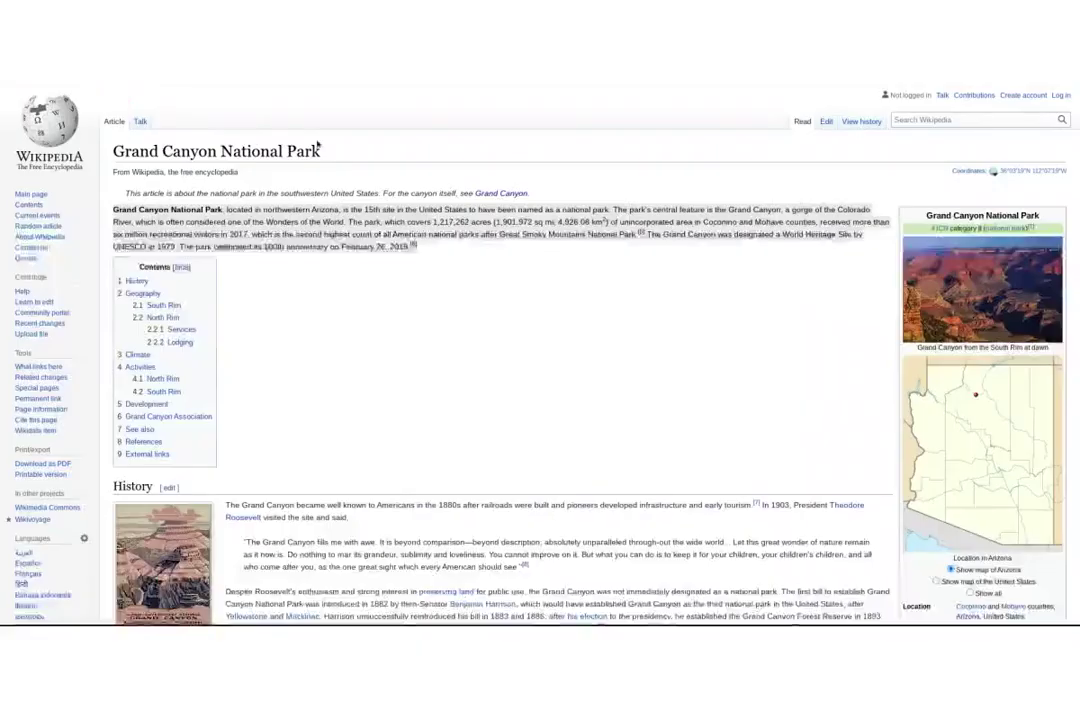
Paste the Wikipedia park introduction into the tag's description and copy the article's web address.
{"action": "right_click", "coordinate": [365, 216]}
{"action": "left_click", "coordinate": [401, 233]}
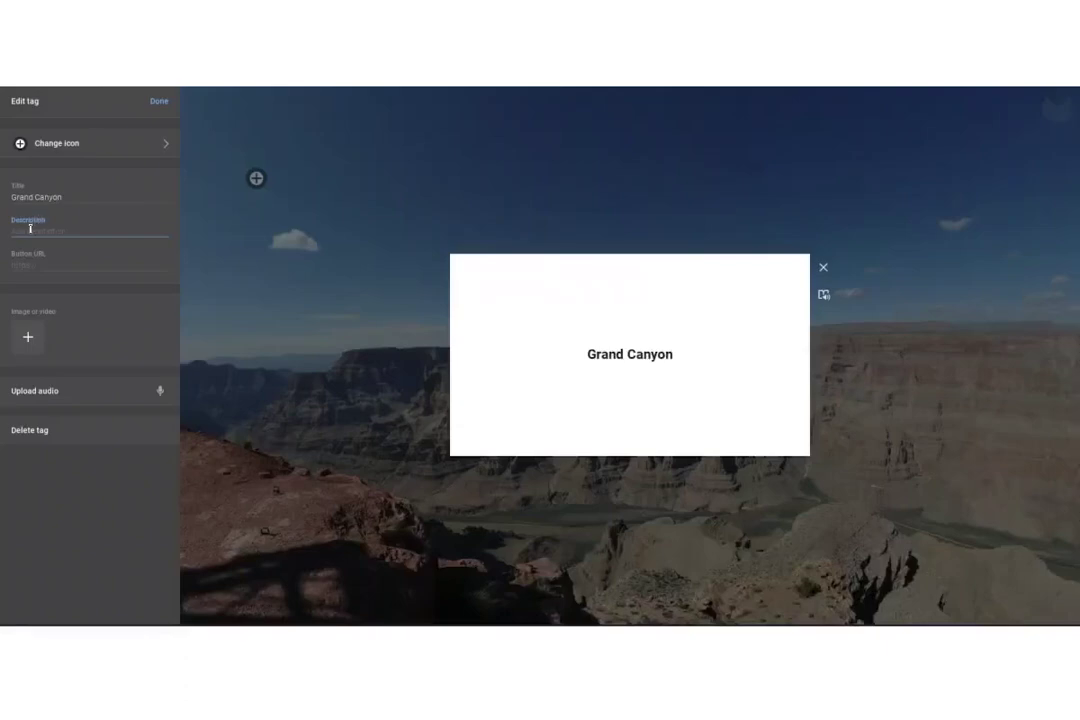
{"action": "right_click", "coordinate": [30, 231]}
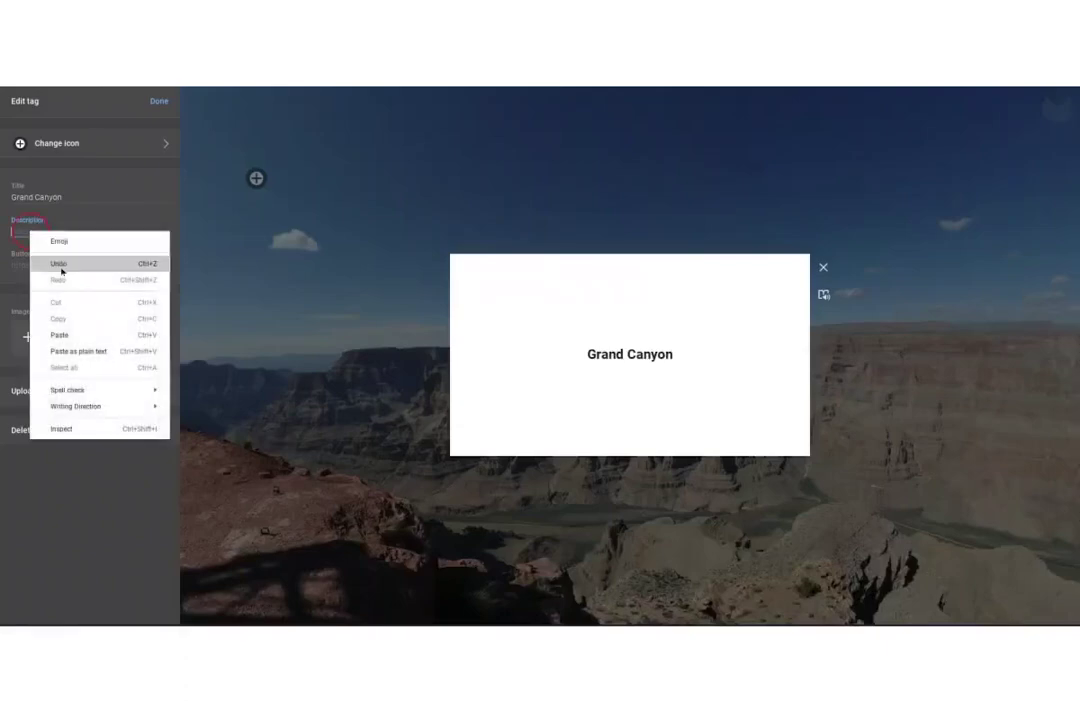
{"action": "left_click", "coordinate": [60, 335]}
{"action": "left_click", "coordinate": [22, 459]}
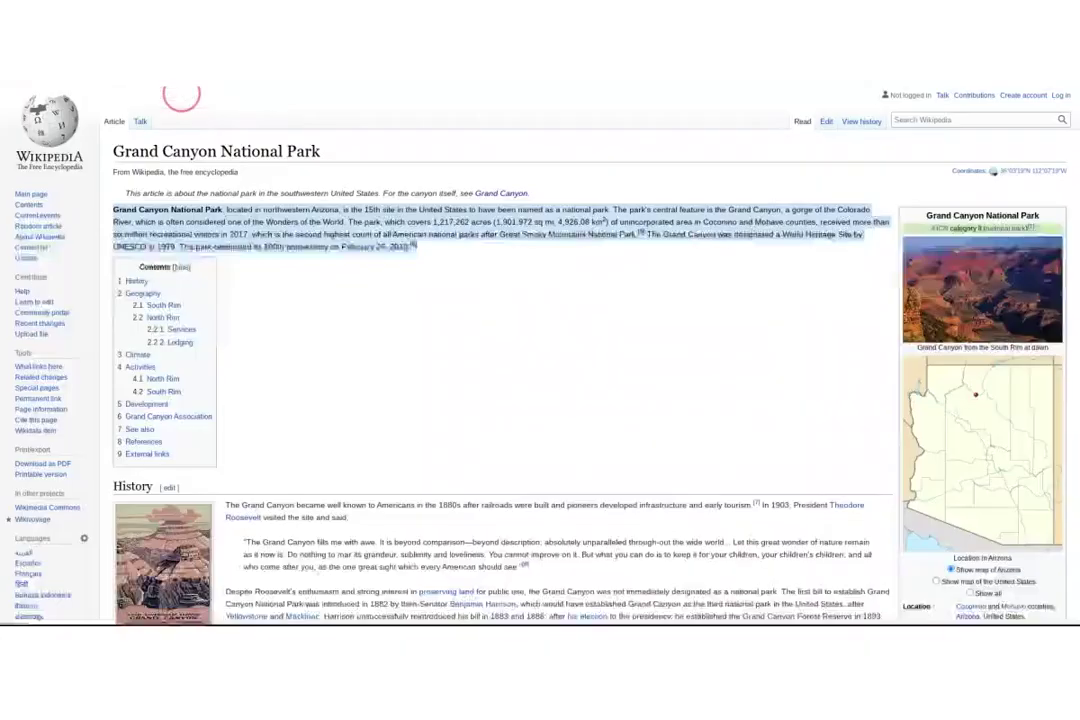
{"action": "right_click", "coordinate": [108, 97]}
{"action": "left_click", "coordinate": [112, 106]}
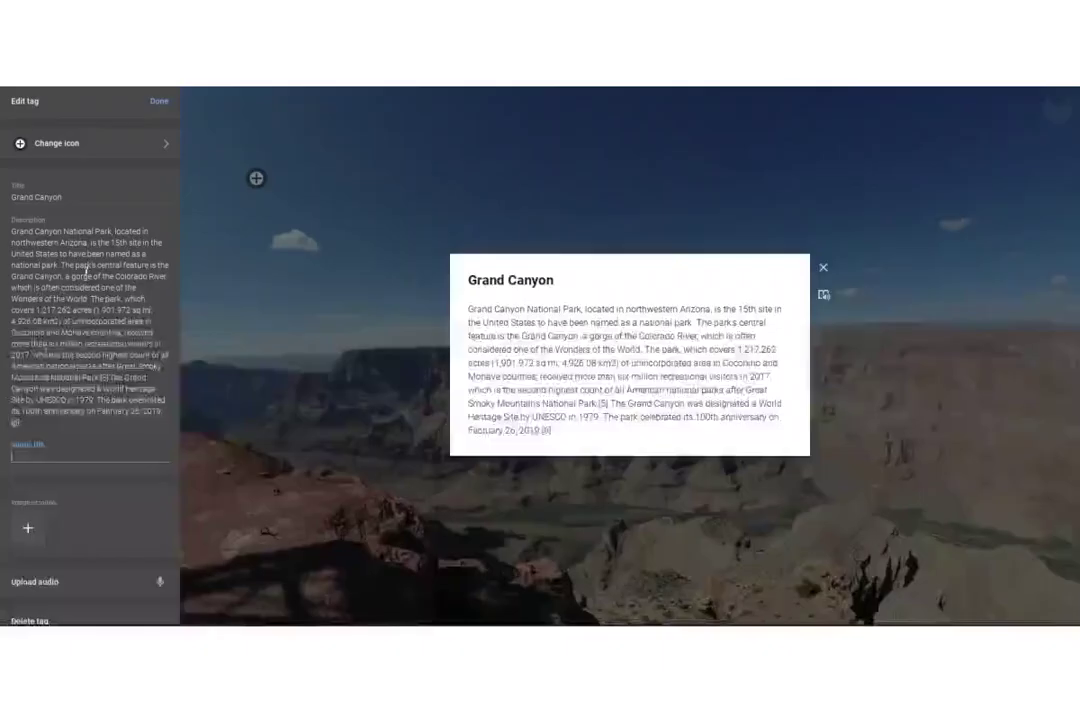
Set the button URL to the Wikipedia article and its text to 'Click here for more information'.
{"action": "right_click", "coordinate": [27, 455]}
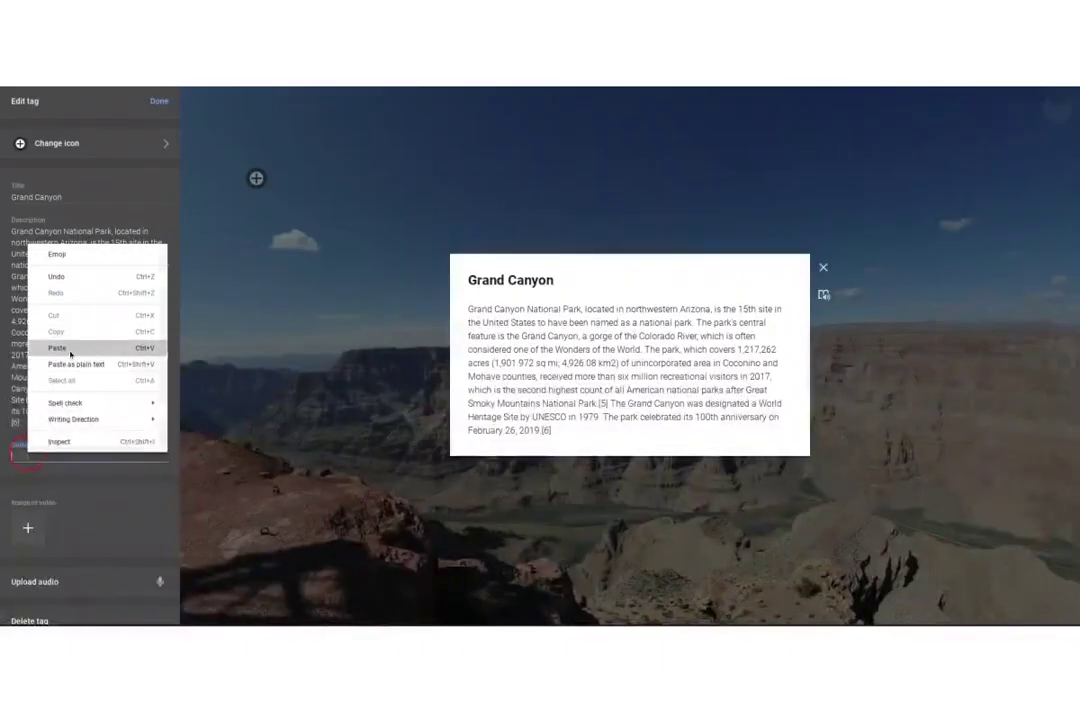
{"action": "left_click", "coordinate": [58, 348]}
{"action": "left_click", "coordinate": [67, 491]}
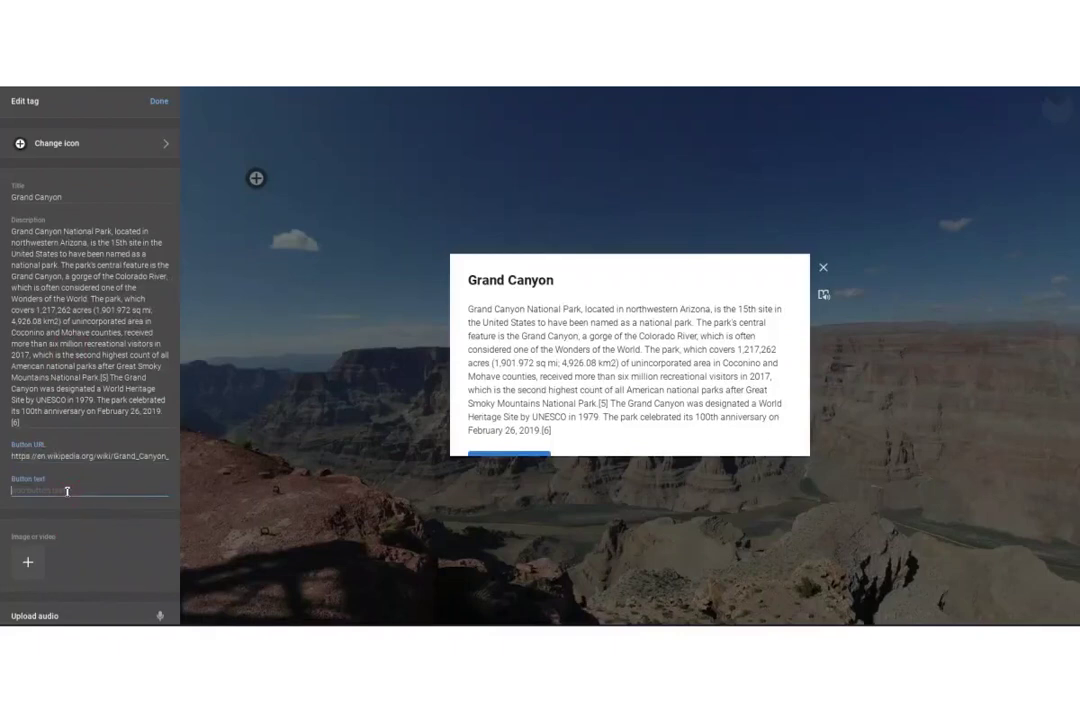
{"action": "scroll", "coordinate": [632, 381], "scroll_direction": "down", "scroll_amount": 1}
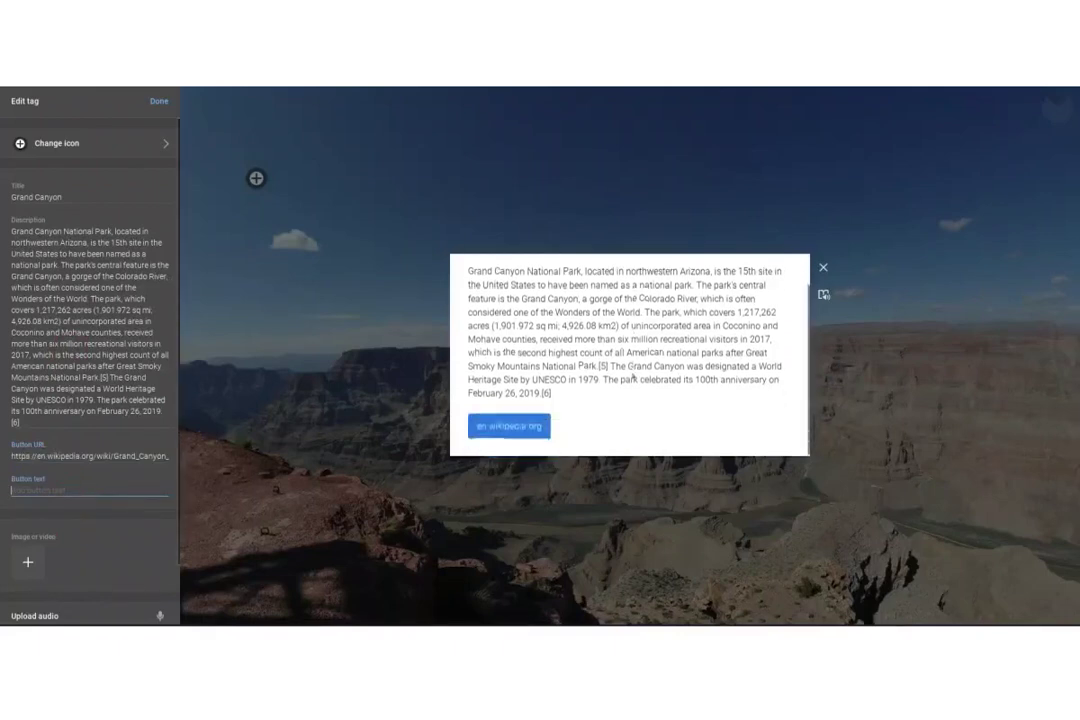
{"action": "type", "text": "C"}
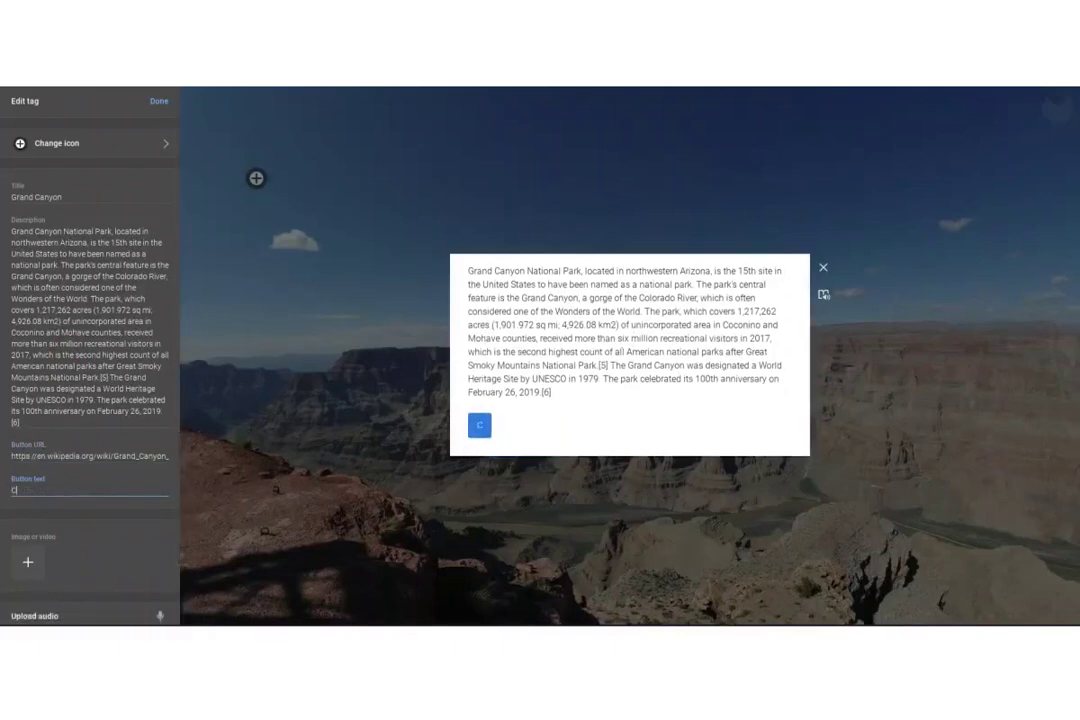
{"action": "type", "text": "lick here f"}
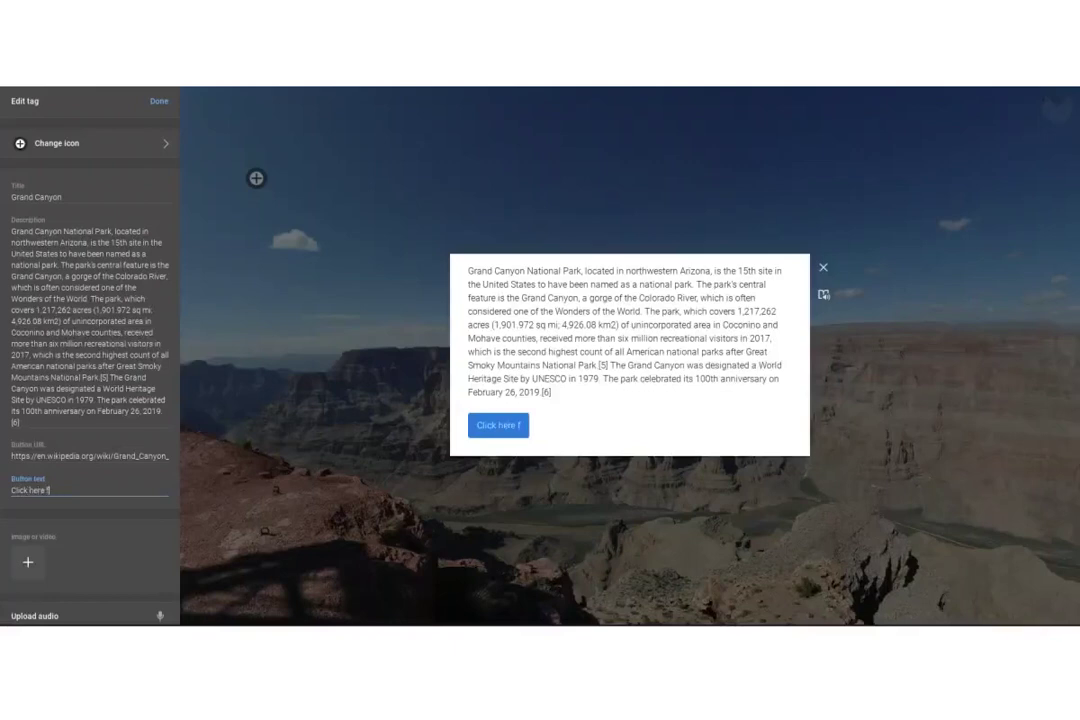
{"action": "type", "text": "or more information"}
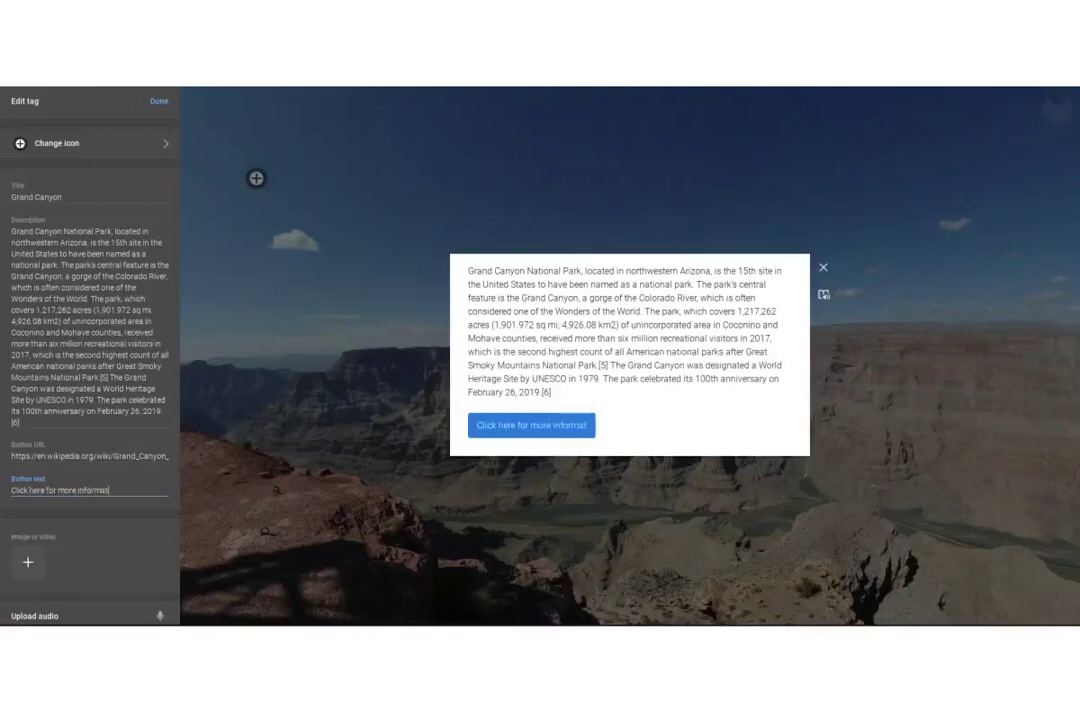
{"action": "scroll", "coordinate": [98, 537], "scroll_direction": "down", "scroll_amount": 1}
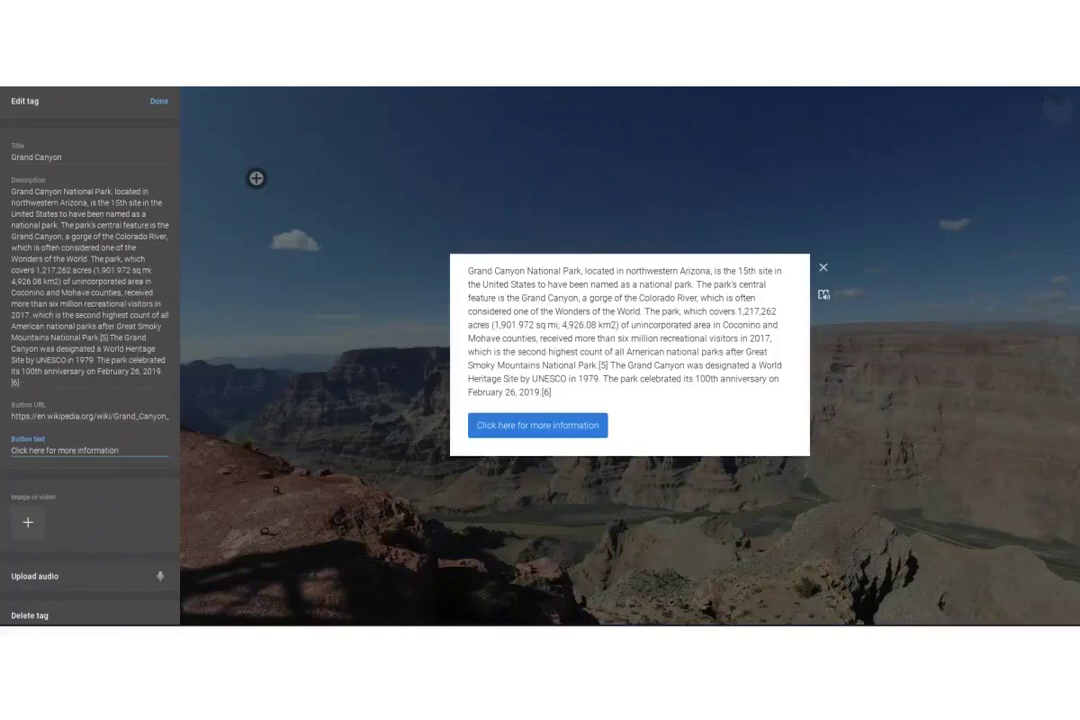
Attach Arizona Trip Intro.mp4 from the Arizona Trip folder to the tag and preview it.
{"action": "left_click", "coordinate": [28, 522]}
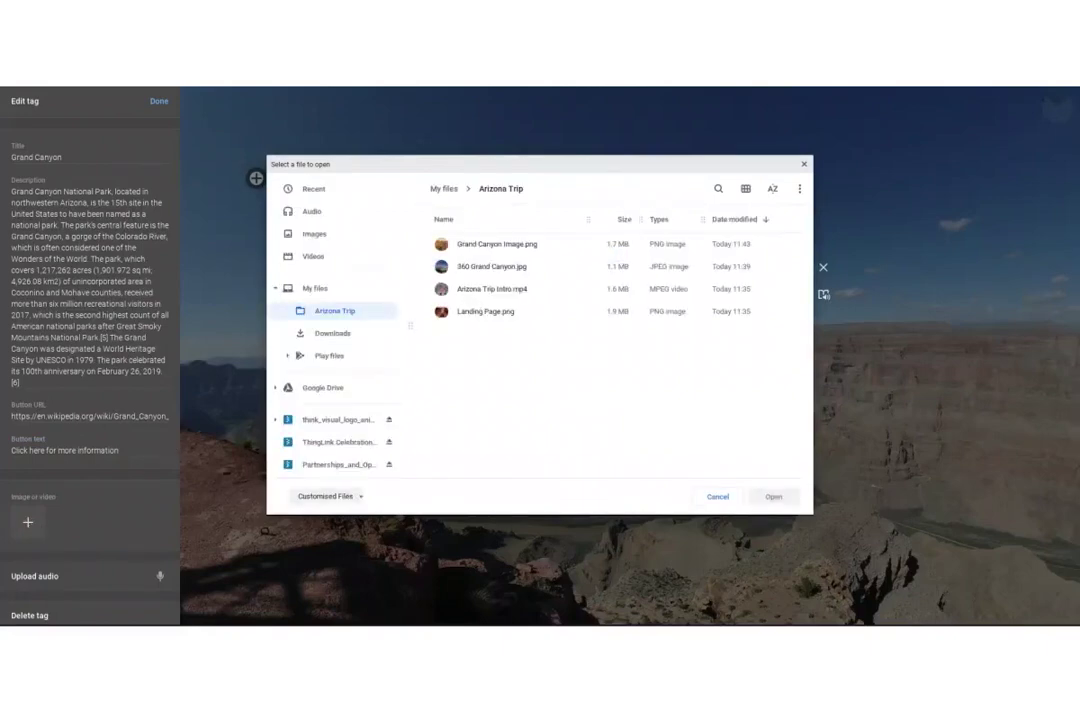
{"action": "left_click", "coordinate": [477, 292]}
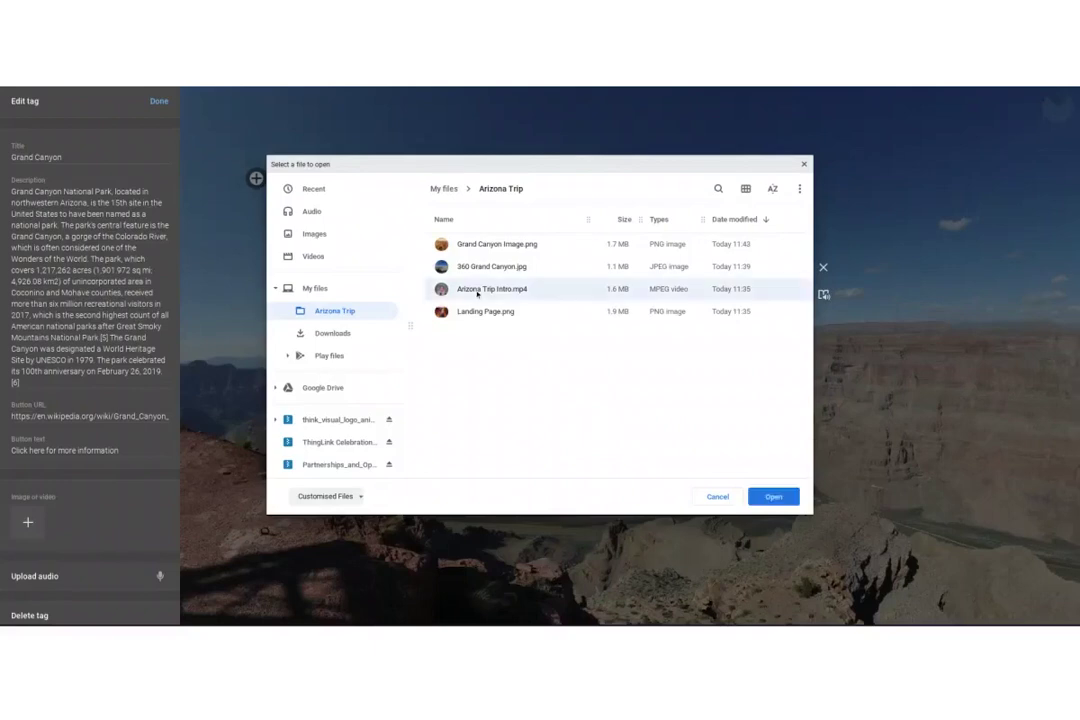
{"action": "left_click", "coordinate": [769, 497]}
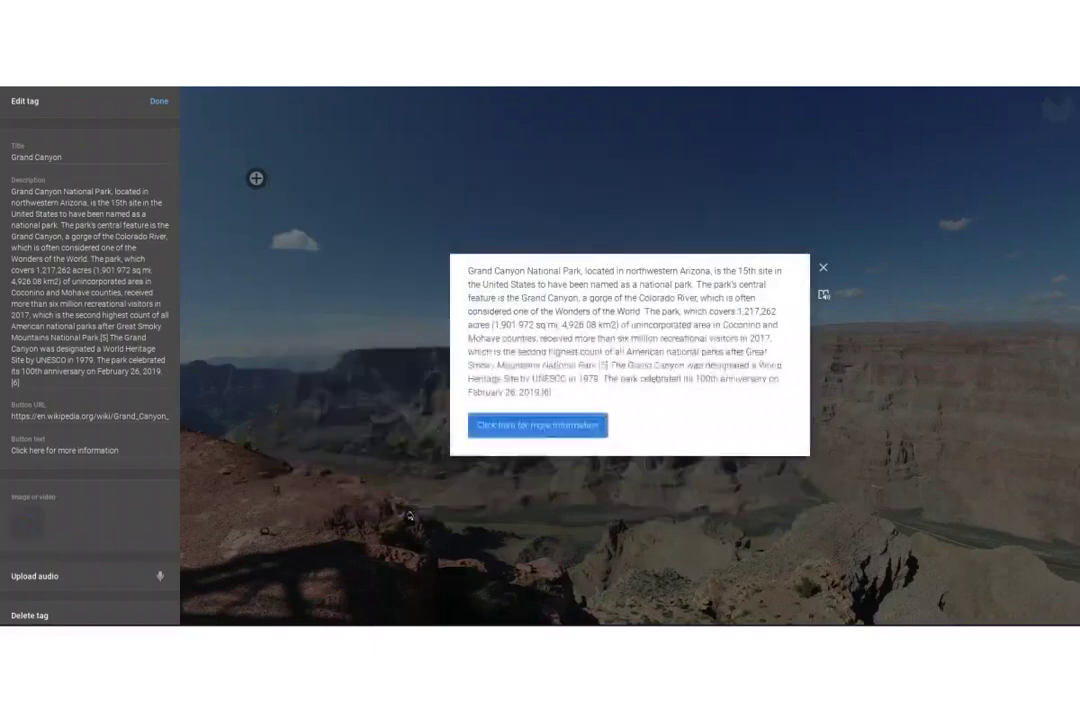
{"action": "left_click", "coordinate": [464, 430]}
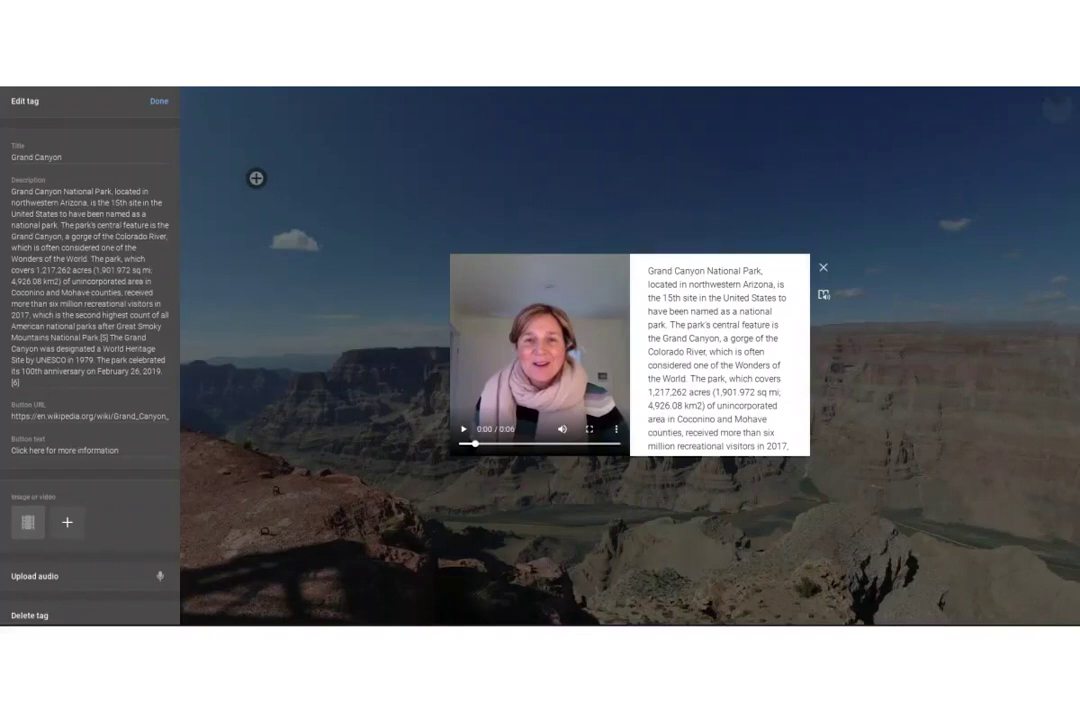
{"action": "left_click", "coordinate": [69, 523]}
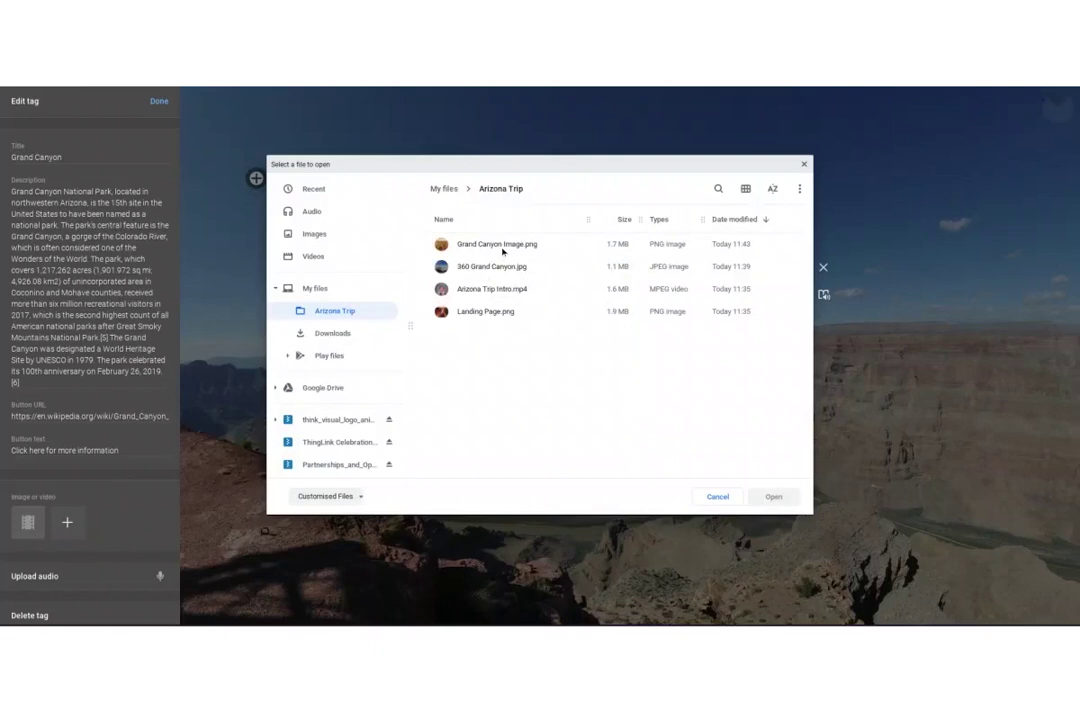
Add Grand Canyon Image.png to the tag's gallery beside the video.
{"action": "left_click", "coordinate": [521, 245]}
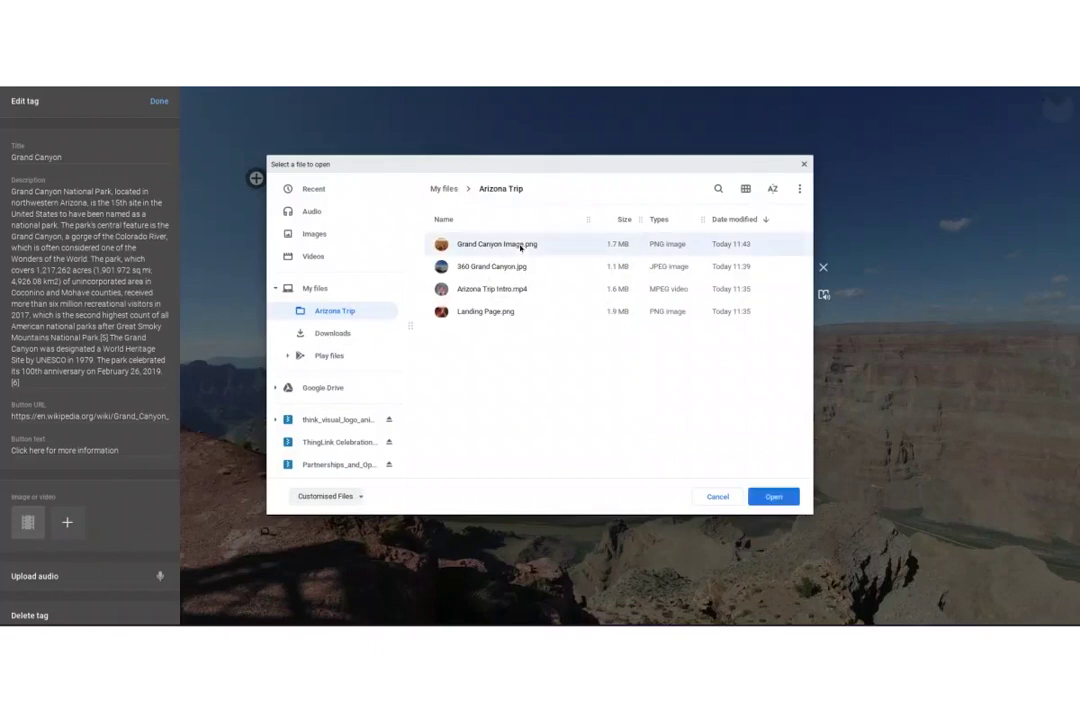
{"action": "left_click", "coordinate": [775, 497]}
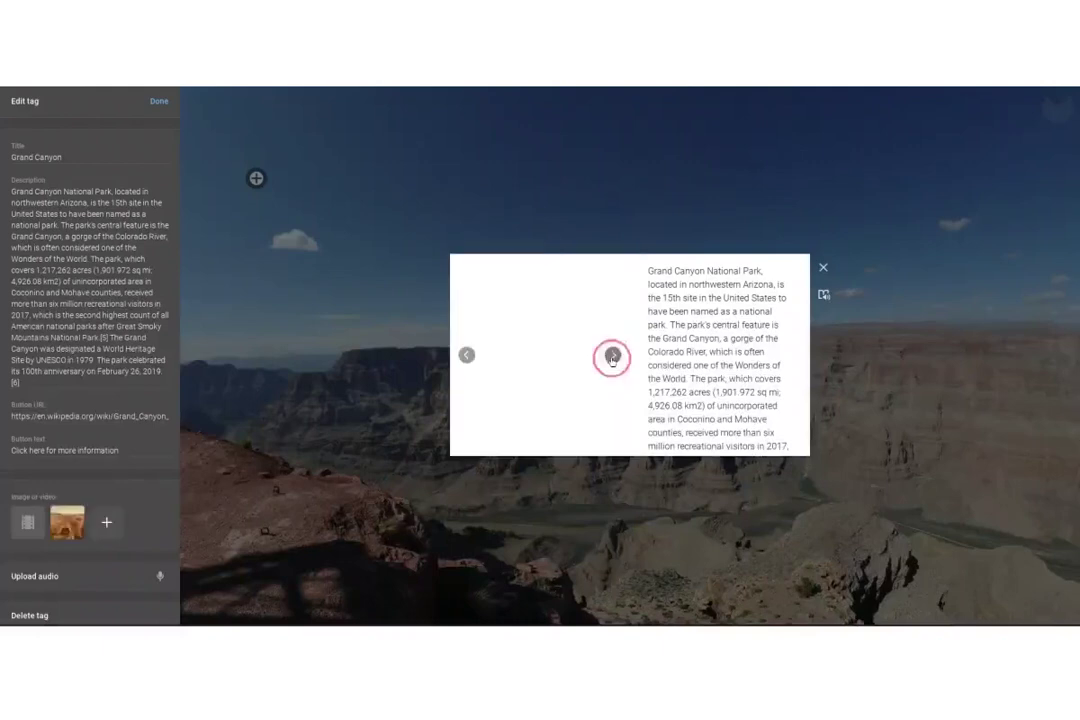
{"action": "scroll", "coordinate": [72, 585], "scroll_direction": "down", "scroll_amount": 1}
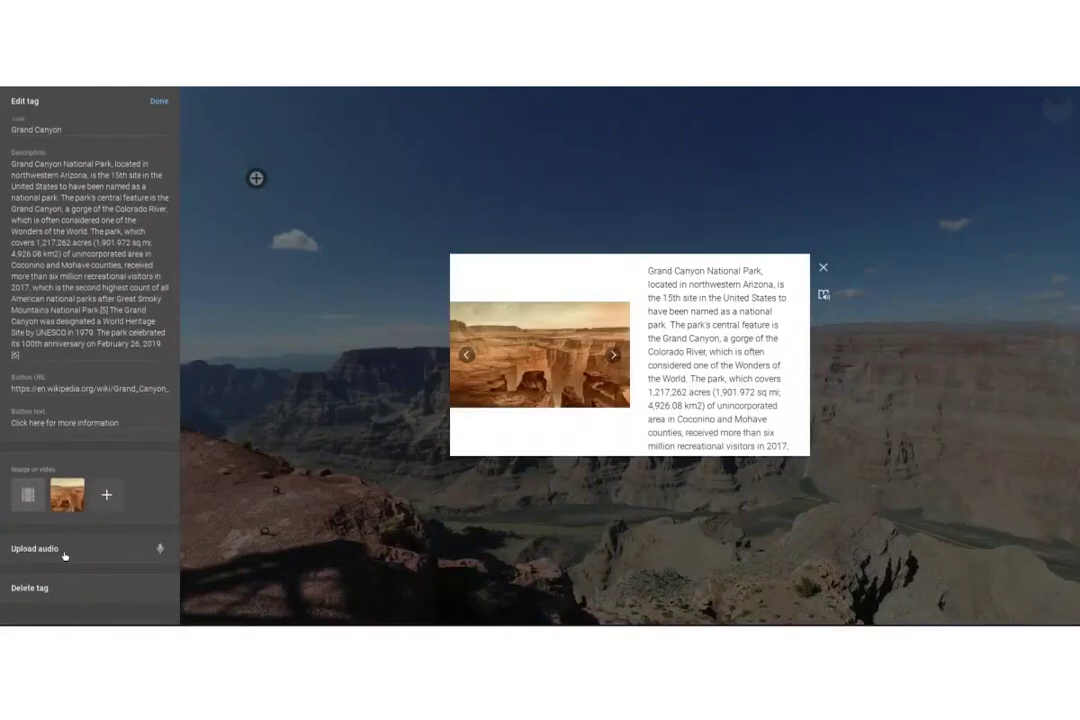
{"action": "left_click", "coordinate": [160, 549]}
{"action": "scroll", "coordinate": [154, 330], "scroll_direction": "up", "scroll_amount": 2}
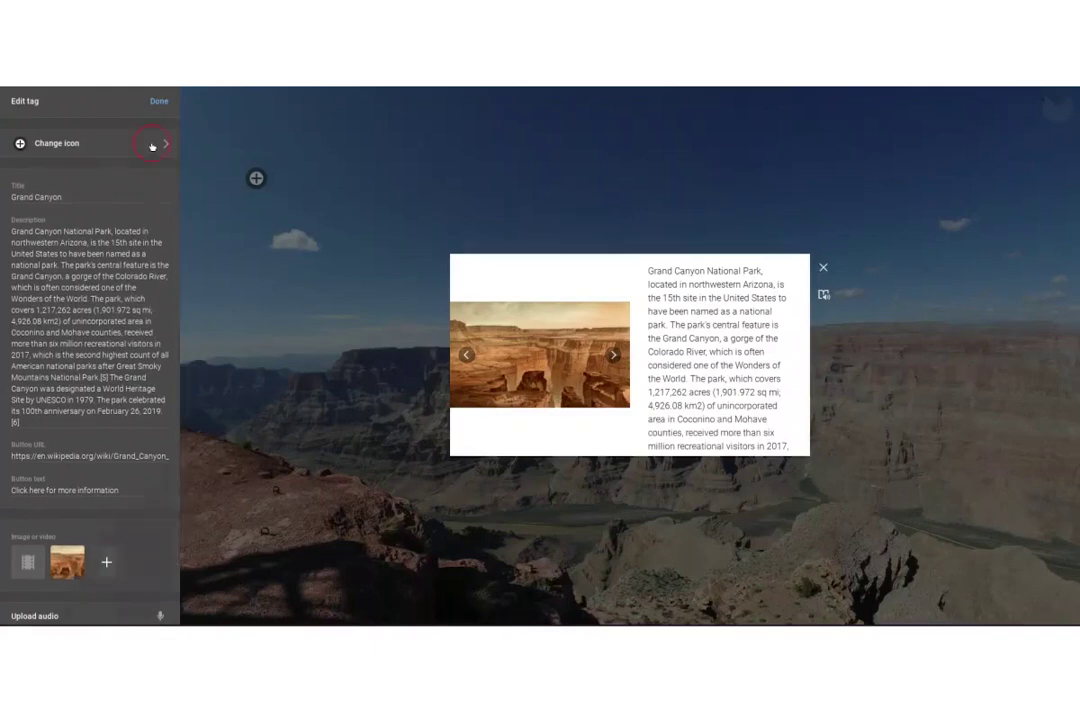
Switch the tag's icon to the yellow info symbol and close the tag editor.
{"action": "left_click", "coordinate": [152, 145]}
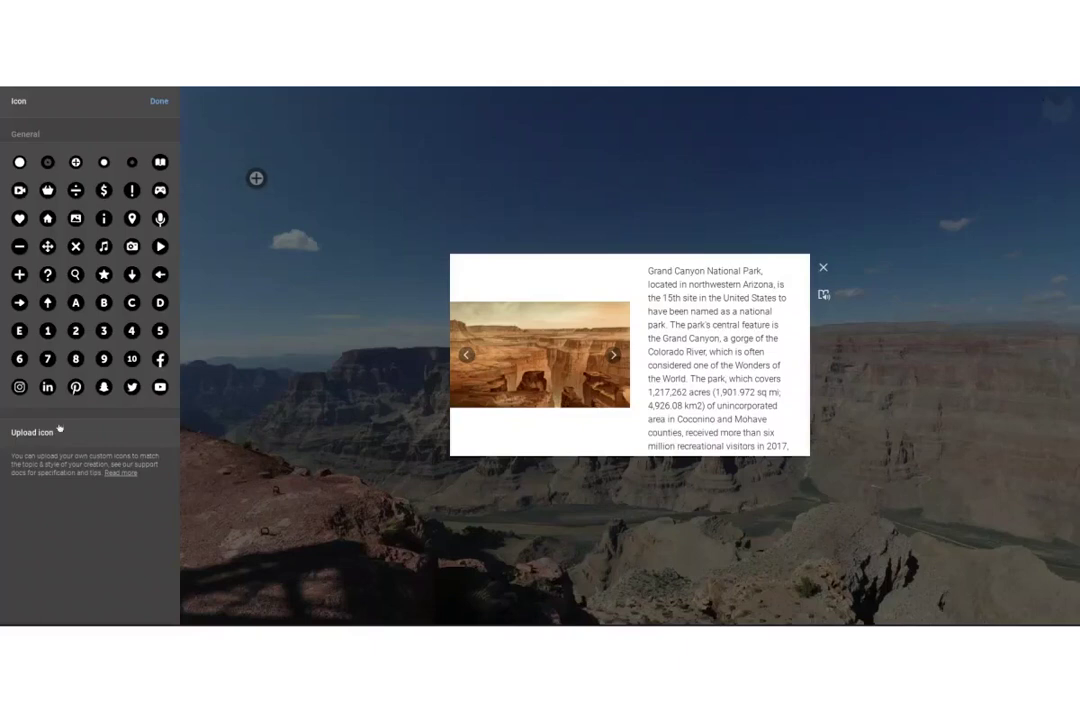
{"action": "left_click", "coordinate": [103, 218]}
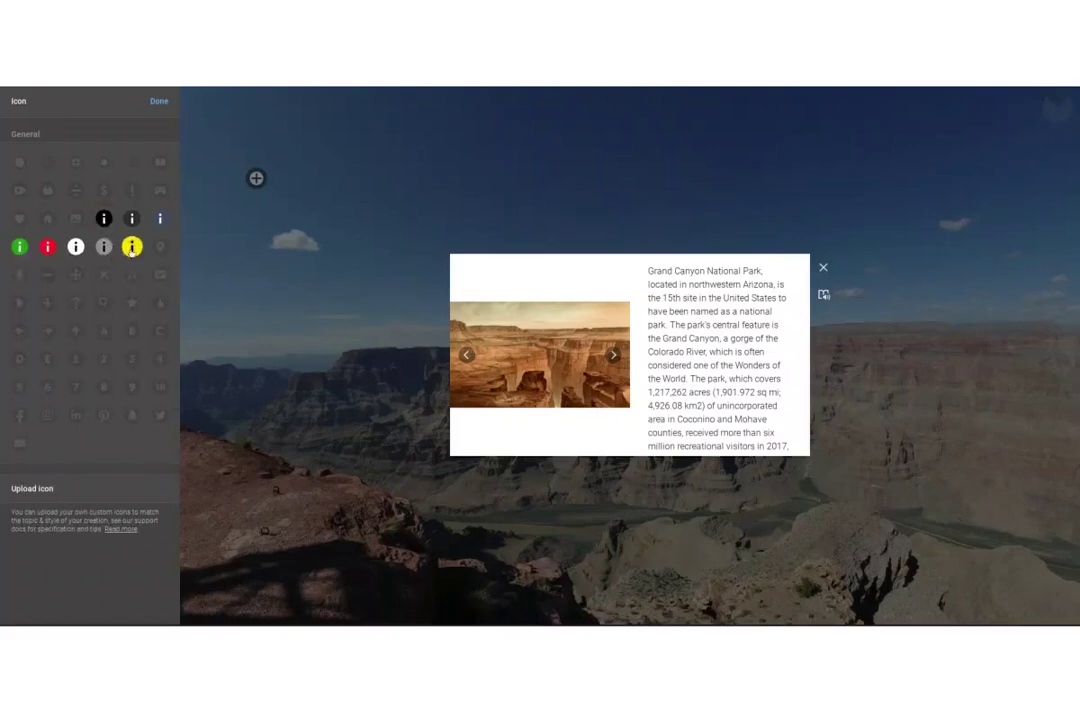
{"action": "left_click", "coordinate": [131, 247]}
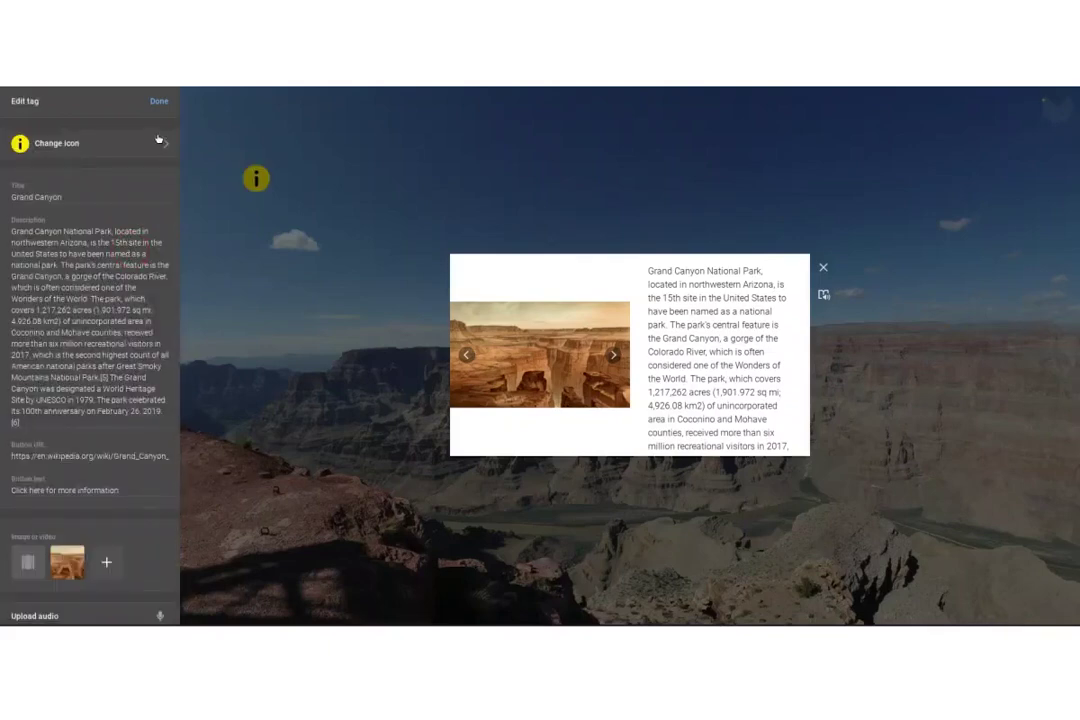
{"action": "left_click", "coordinate": [159, 102]}
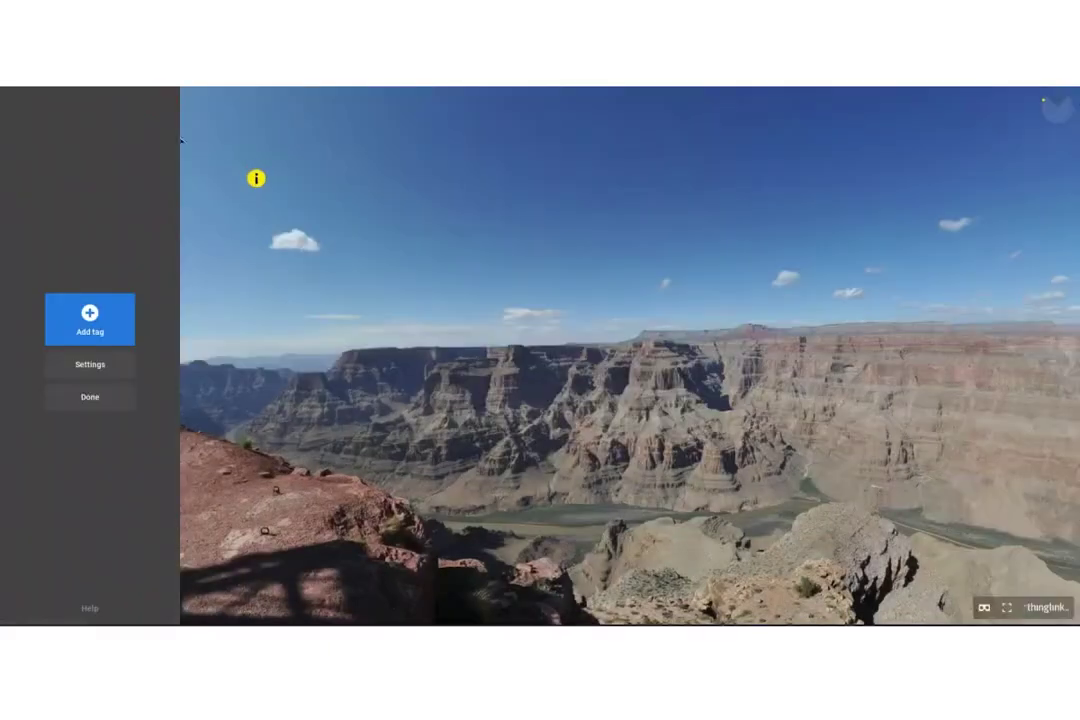
Reopen the yellow info tag, pause its video, and open the description in Immersive Reader.
{"action": "left_click", "coordinate": [256, 179]}
{"action": "left_click", "coordinate": [464, 429]}
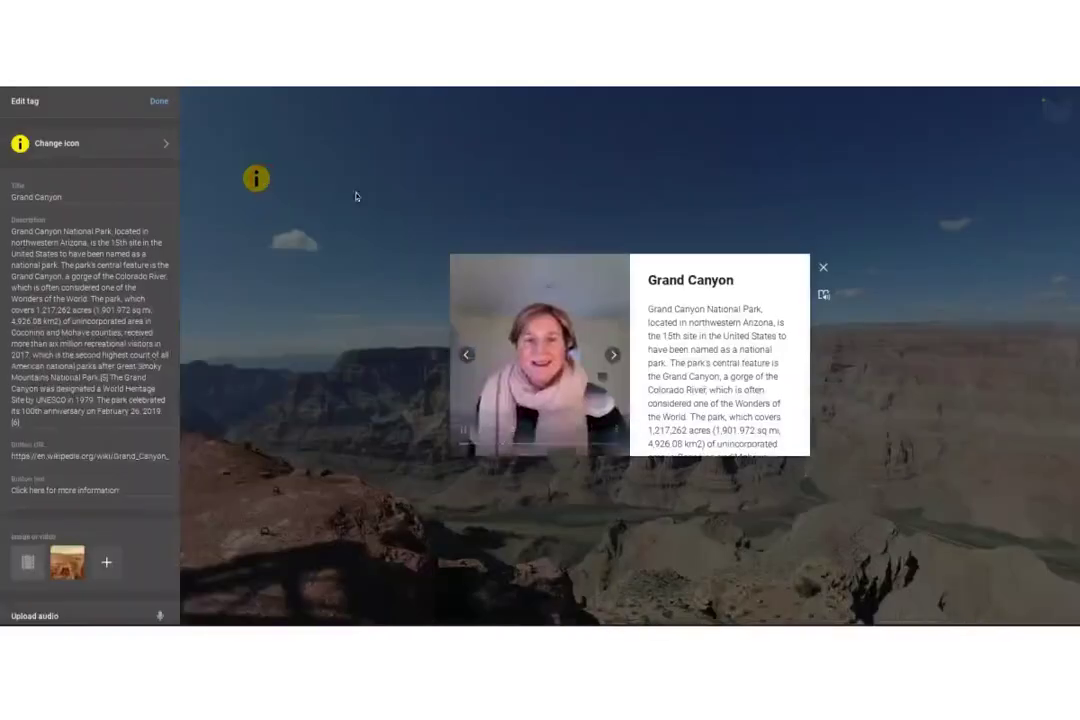
{"action": "left_click", "coordinate": [464, 429]}
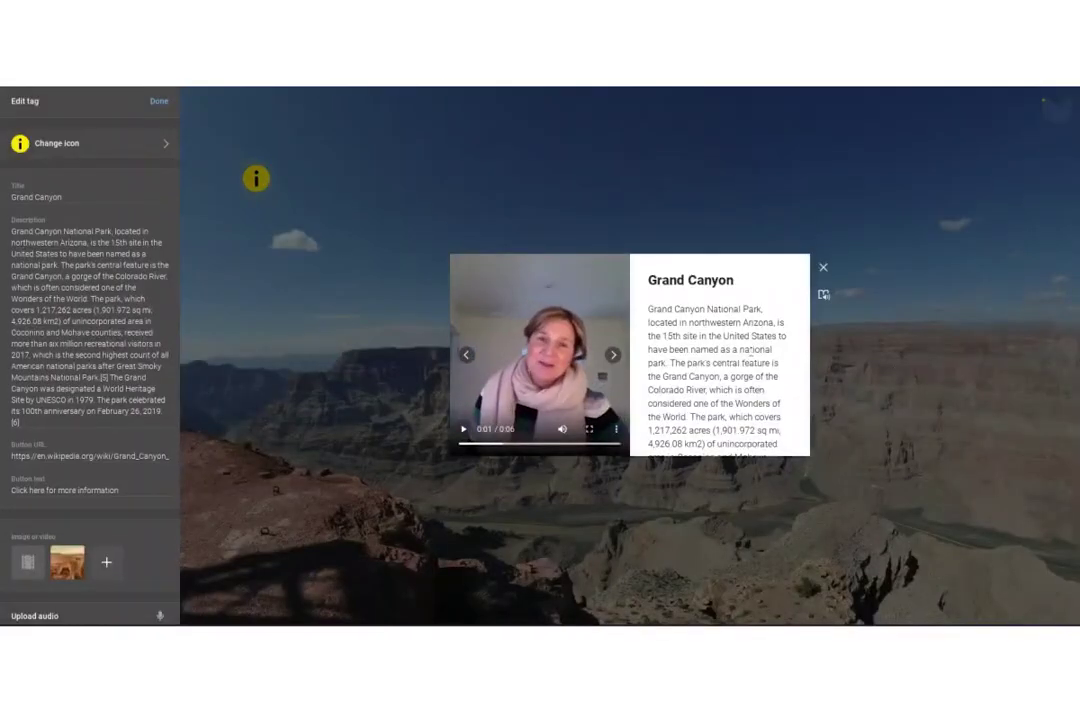
{"action": "scroll", "coordinate": [718, 360], "scroll_direction": "down", "scroll_amount": 2}
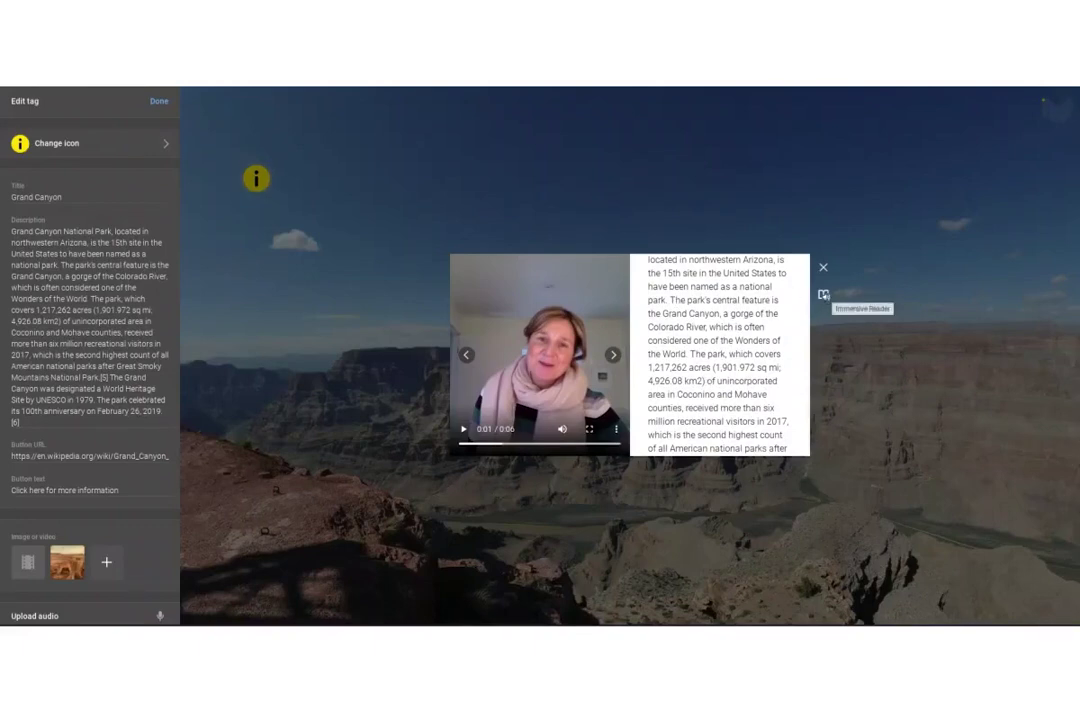
{"action": "left_click", "coordinate": [823, 295]}
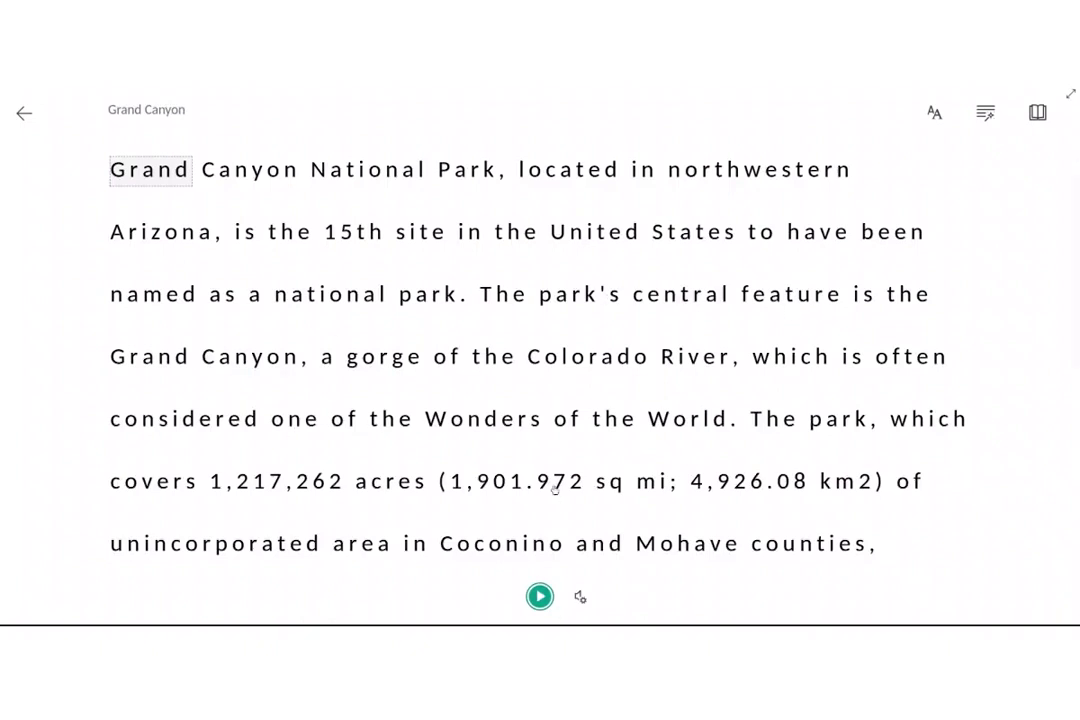
Browse translation languages and picture-dictionary images for 'counties' and 'Grand', then close and finish the tag.
{"action": "left_click", "coordinate": [1037, 112]}
{"action": "left_click", "coordinate": [1029, 292]}
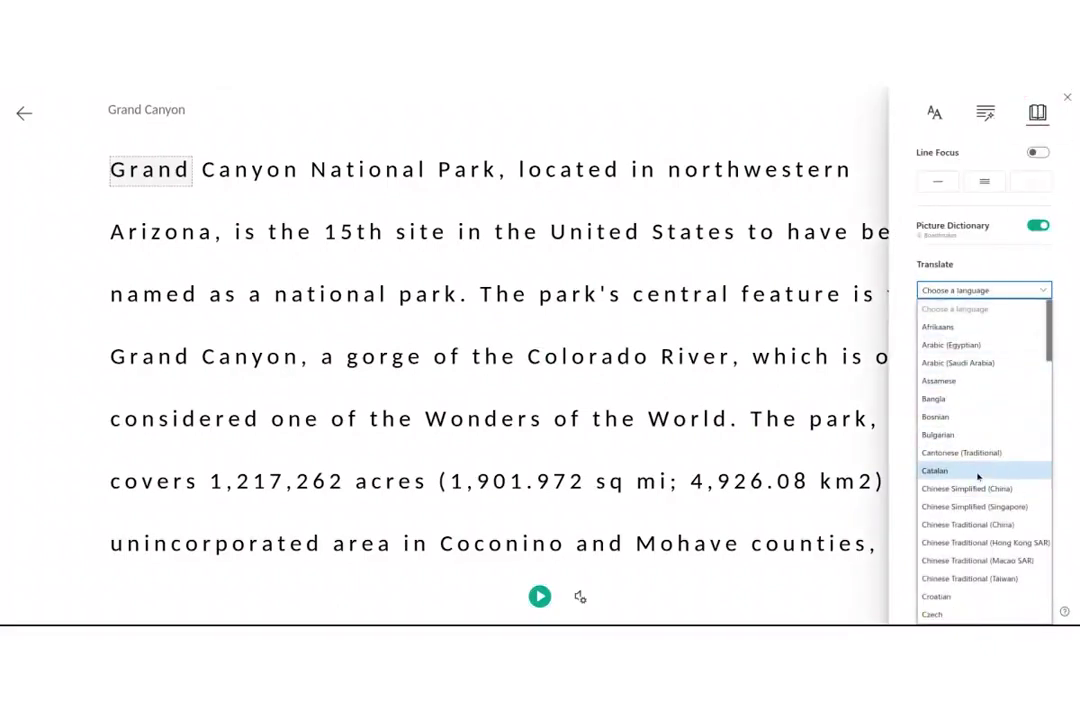
{"action": "left_click", "coordinate": [840, 543]}
{"action": "scroll", "coordinate": [840, 543], "scroll_direction": "down", "scroll_amount": 3}
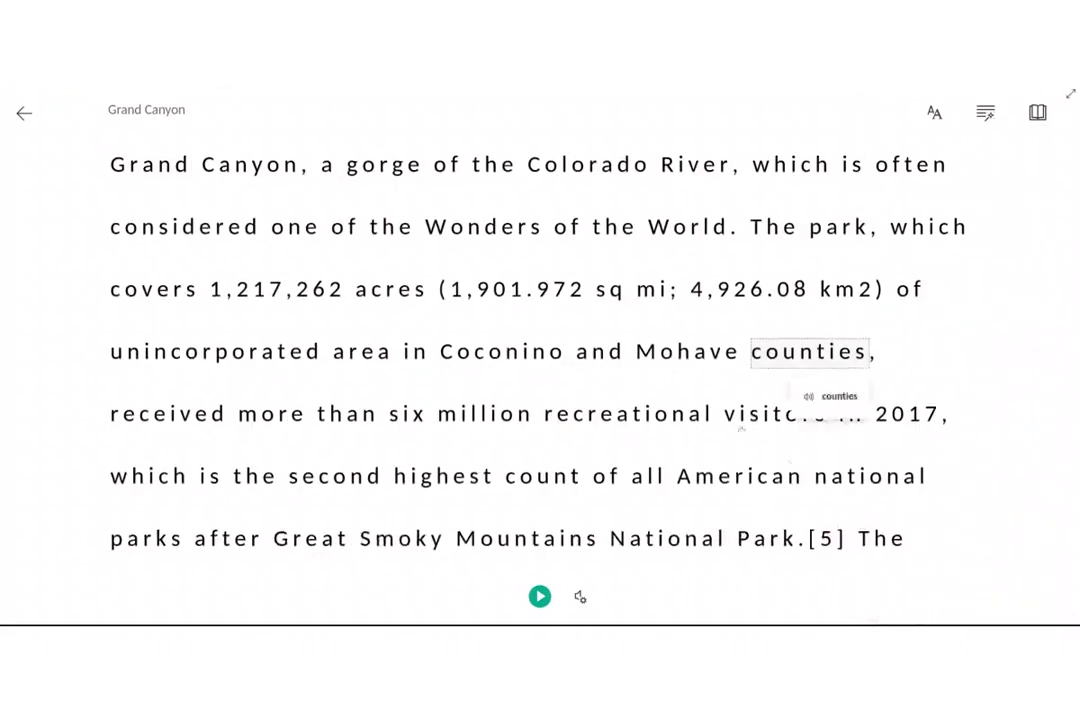
{"action": "left_click", "coordinate": [129, 172]}
{"action": "scroll", "coordinate": [140, 170], "scroll_direction": "up", "scroll_amount": 3}
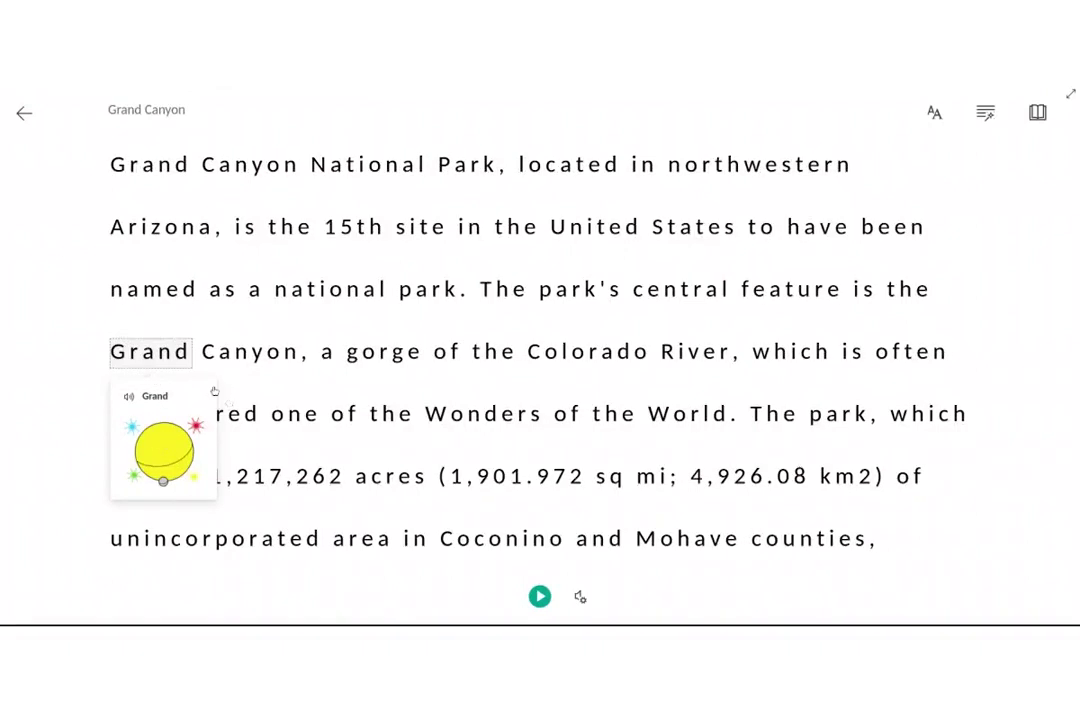
{"action": "left_click", "coordinate": [24, 113]}
{"action": "left_click", "coordinate": [160, 105]}
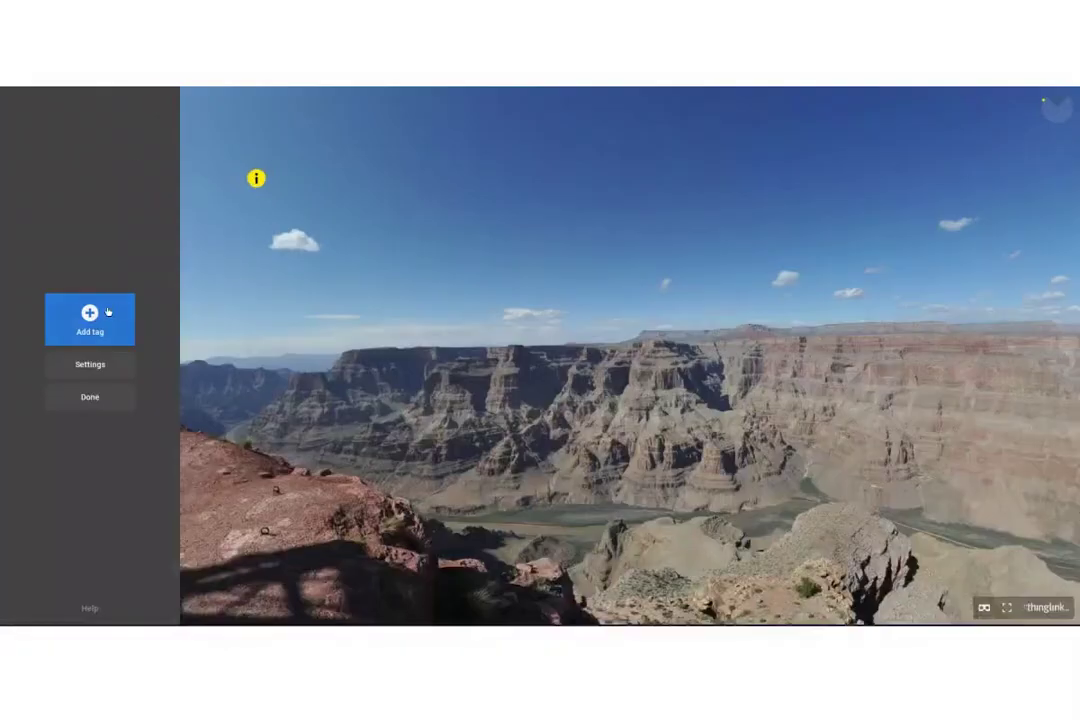
Place a text-label tag on the foreground rocks reading 'Copyright ThingLink'.
{"action": "left_click", "coordinate": [103, 316]}
{"action": "mouse_move", "coordinate": [629, 354]}
{"action": "left_mouse_down"}
{"action": "mouse_move", "coordinate": [646, 366]}
{"action": "mouse_move", "coordinate": [222, 595]}
{"action": "left_mouse_up"}
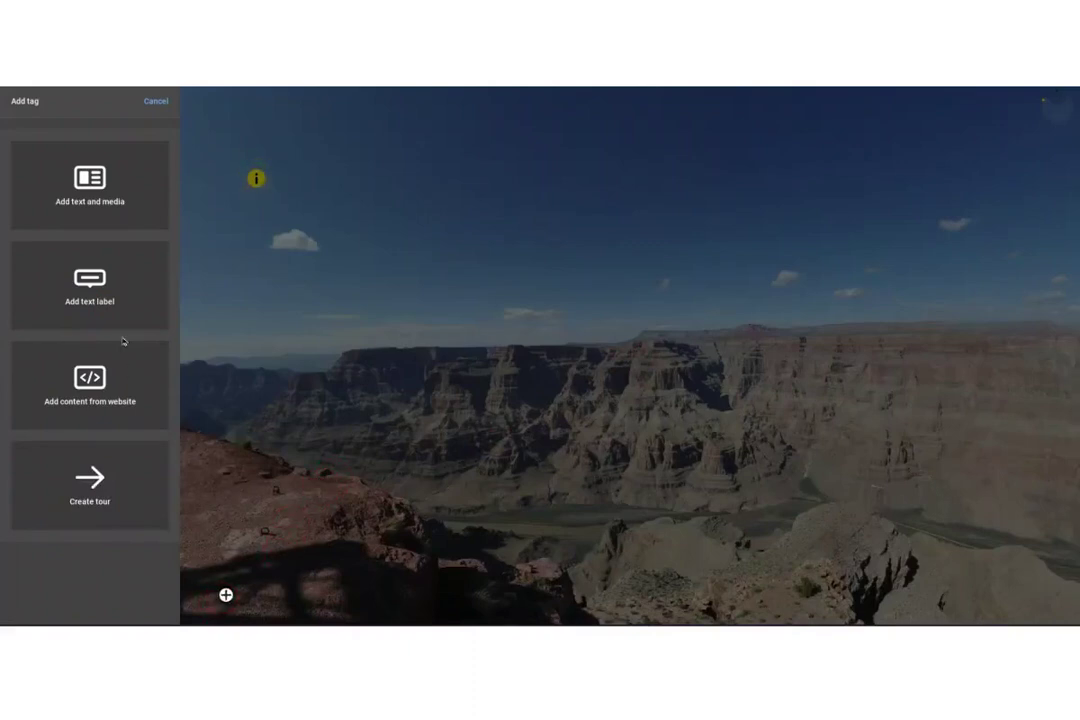
{"action": "left_click", "coordinate": [113, 300]}
{"action": "type", "text": "copr"}
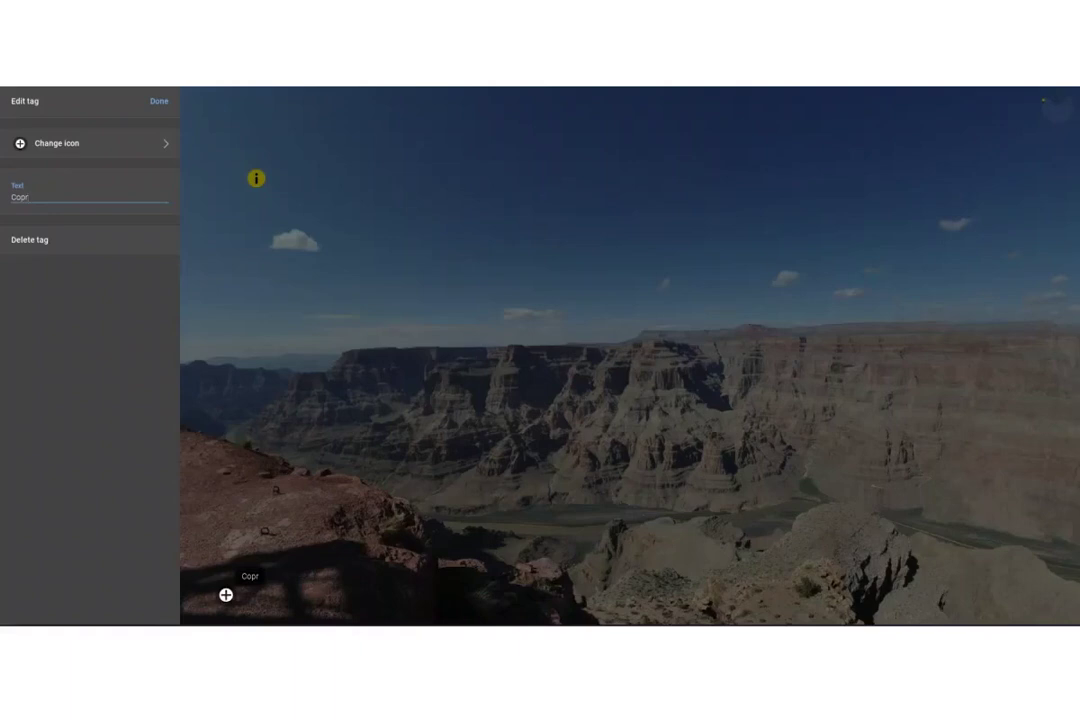
{"action": "key", "text": "BackSpace"}
{"action": "type", "text": "yright ThingLink"}
Give the text label a red info icon and finish editing it.
{"action": "left_click", "coordinate": [72, 145]}
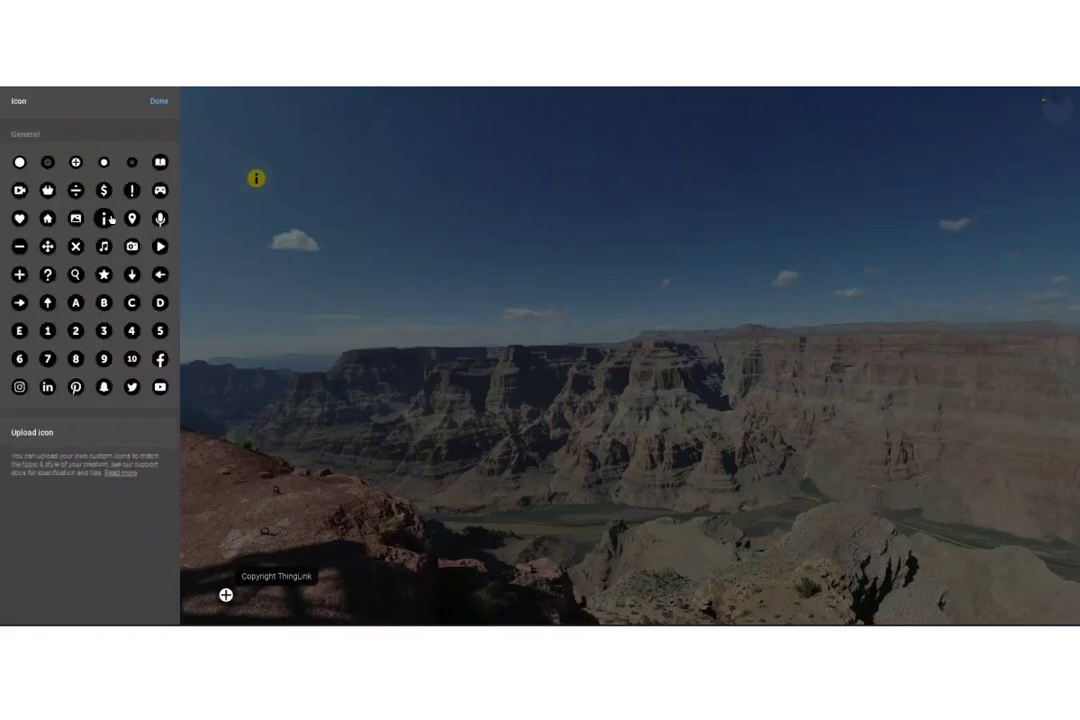
{"action": "left_click", "coordinate": [104, 219]}
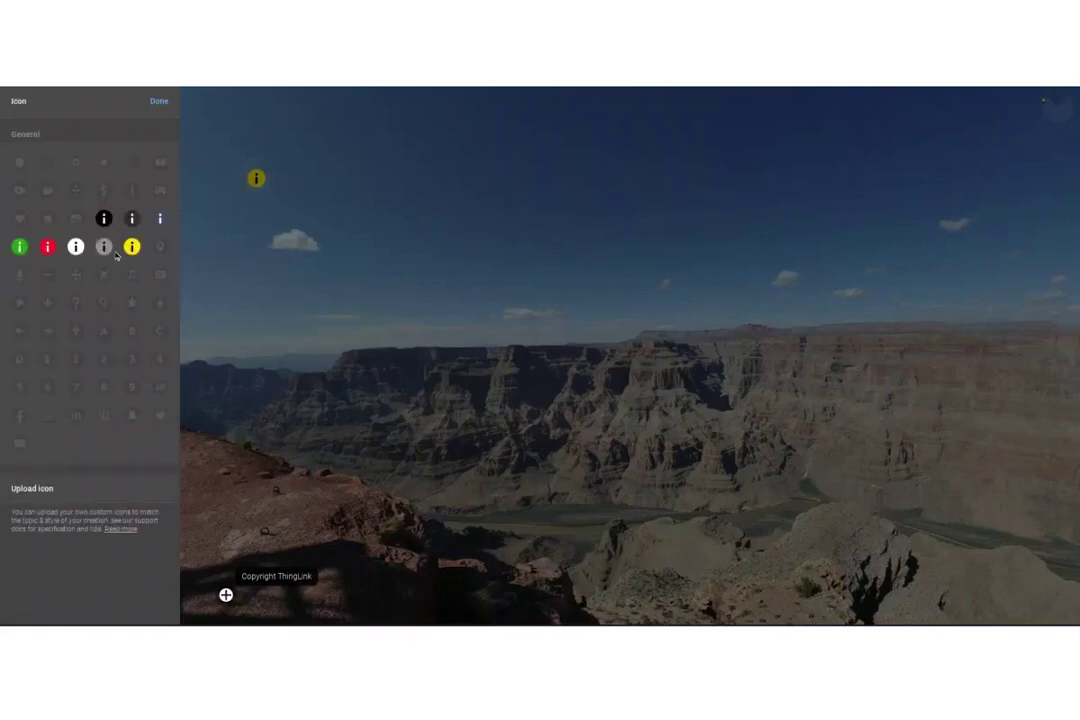
{"action": "left_click", "coordinate": [48, 246]}
{"action": "left_click", "coordinate": [159, 101]}
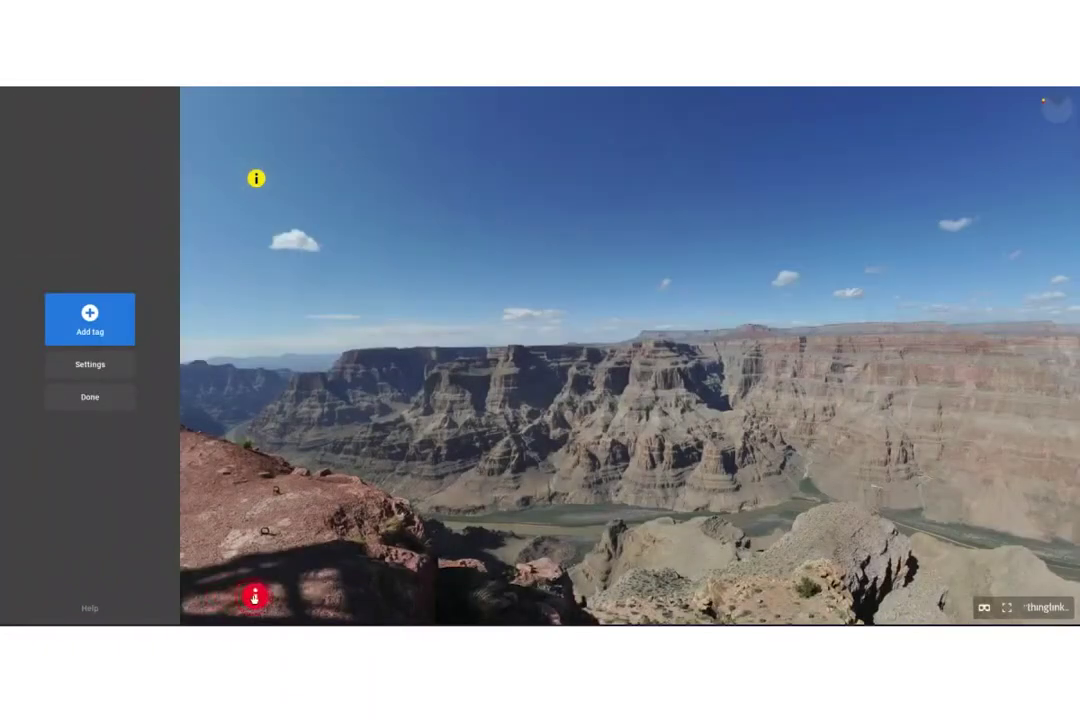
{"action": "left_click", "coordinate": [89, 320]}
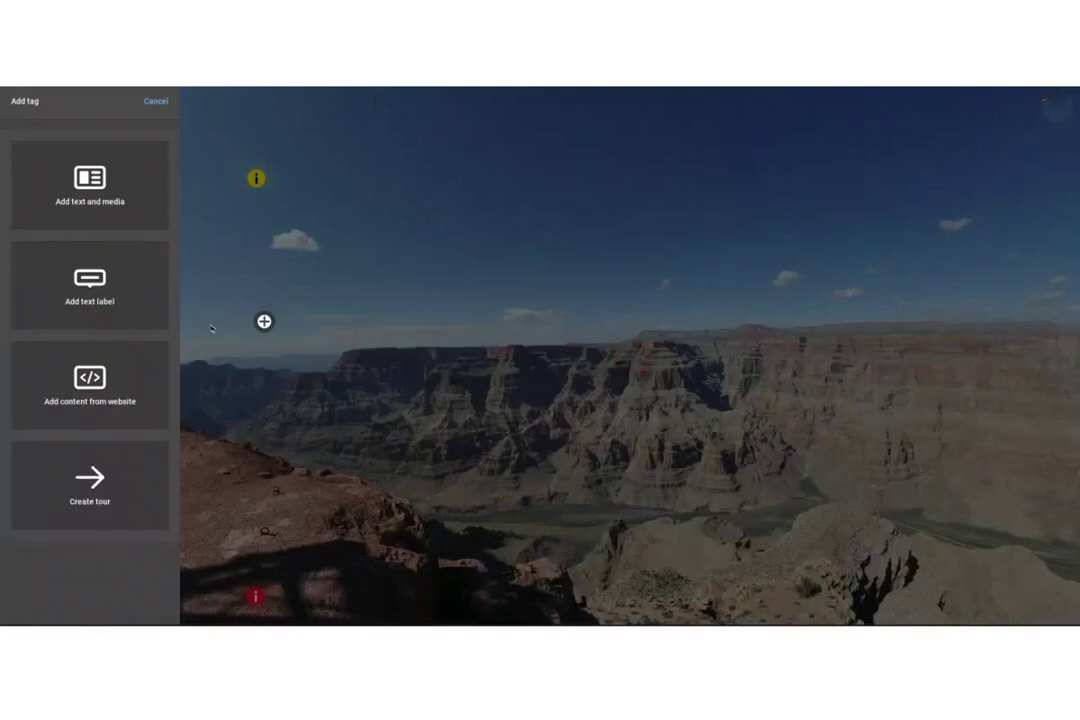
Make the new left-horizon tag an embed of content from a website.
{"action": "left_click", "coordinate": [142, 396]}
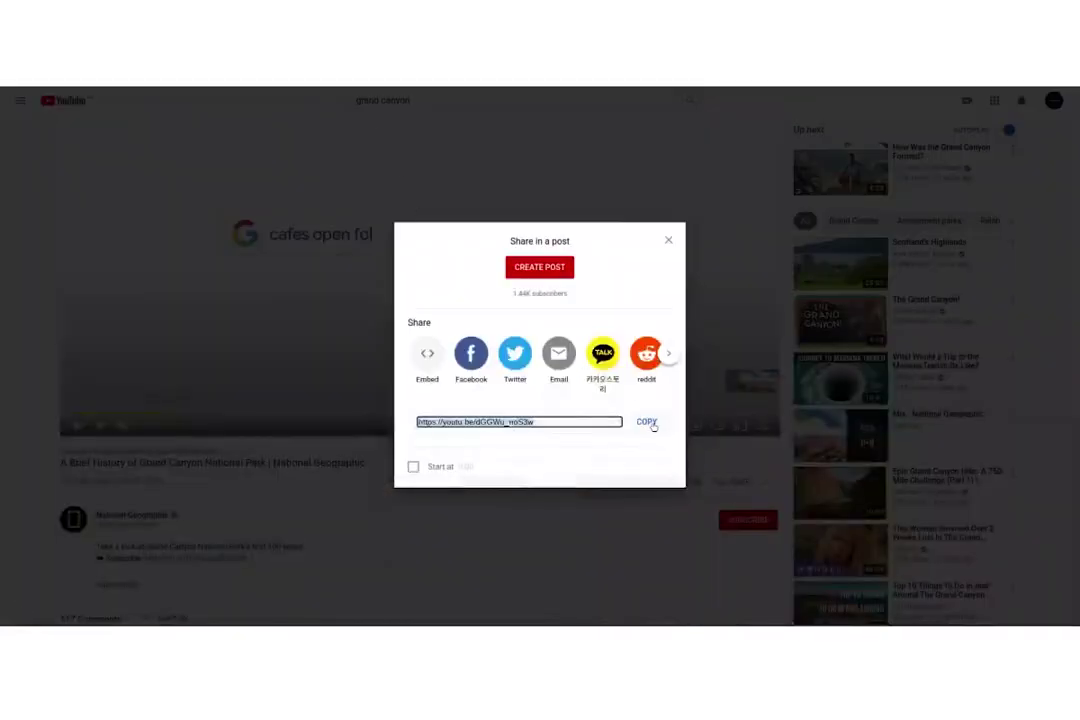
Copy the Grand Canyon history video link from YouTube and paste it into the tag's embed field.
{"action": "left_click", "coordinate": [649, 423]}
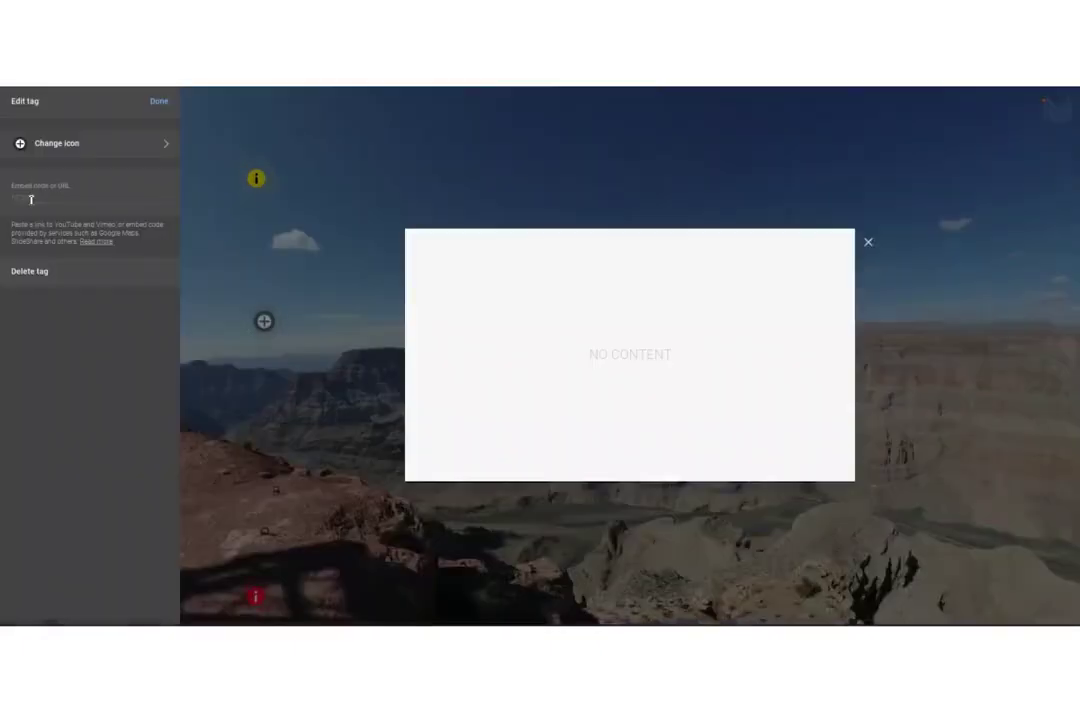
{"action": "right_click", "coordinate": [30, 199]}
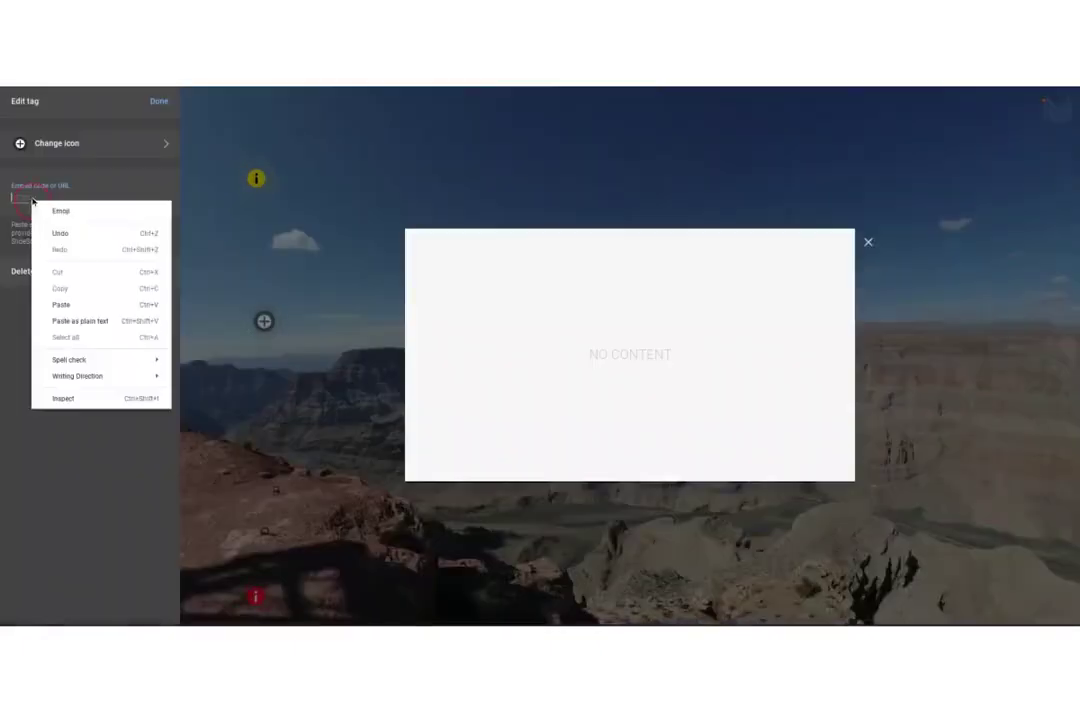
{"action": "left_click", "coordinate": [65, 304]}
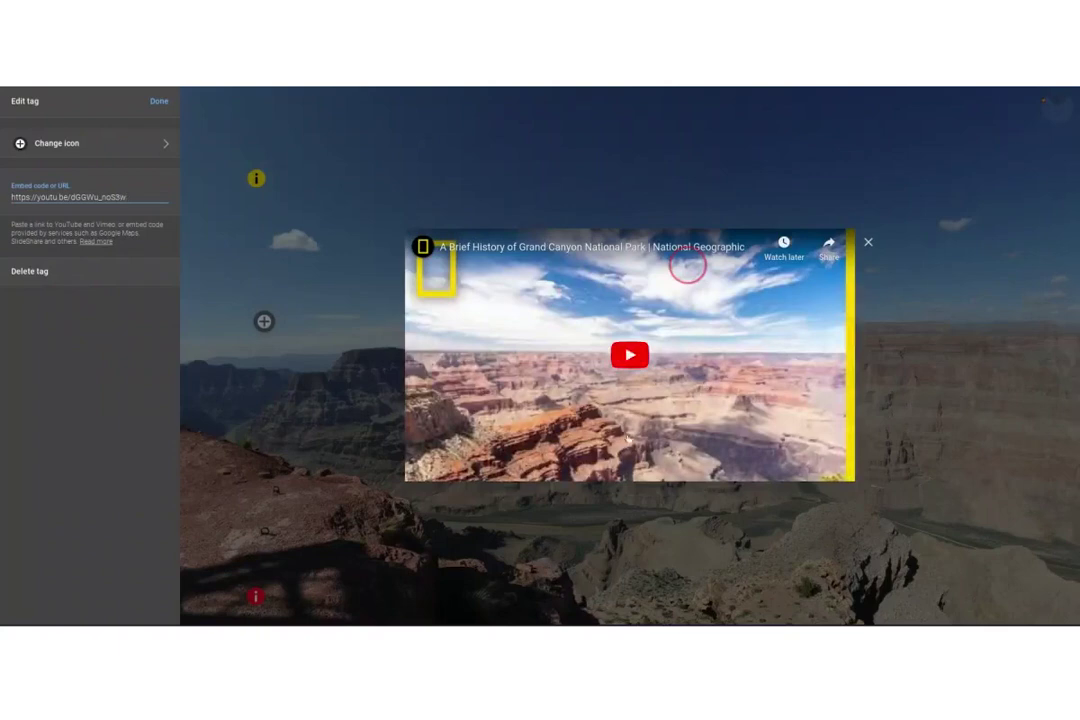
Give the video tag a red YouTube icon and finish editing it.
{"action": "left_click", "coordinate": [90, 142]}
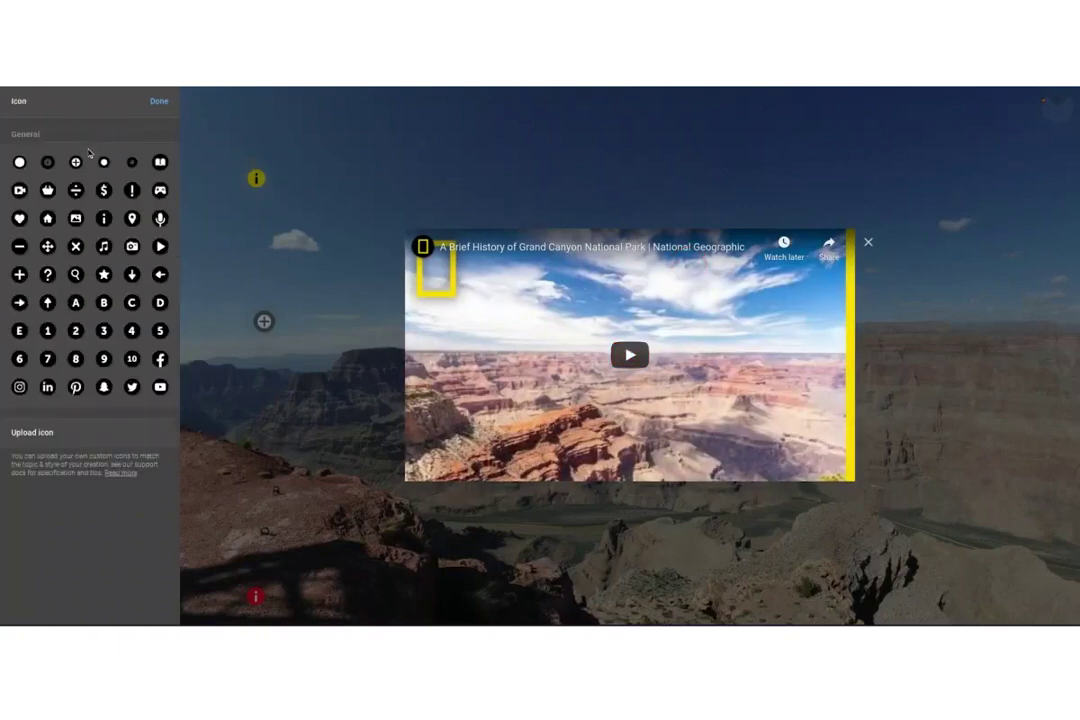
{"action": "left_click", "coordinate": [160, 387]}
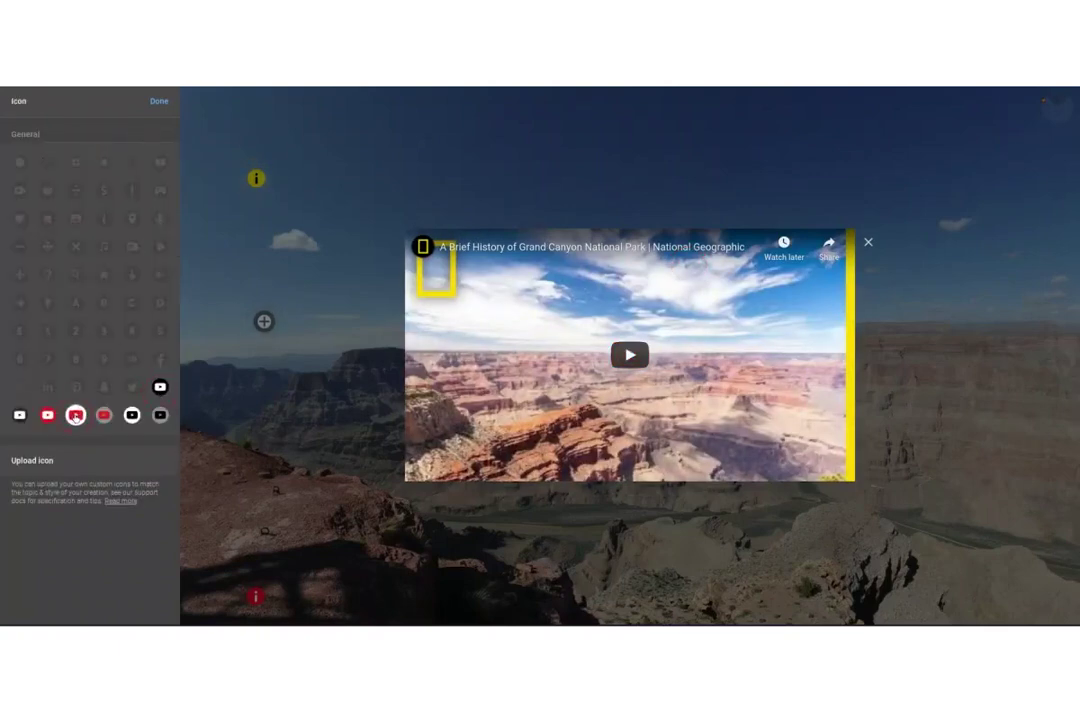
{"action": "left_click", "coordinate": [75, 416]}
{"action": "left_click", "coordinate": [163, 106]}
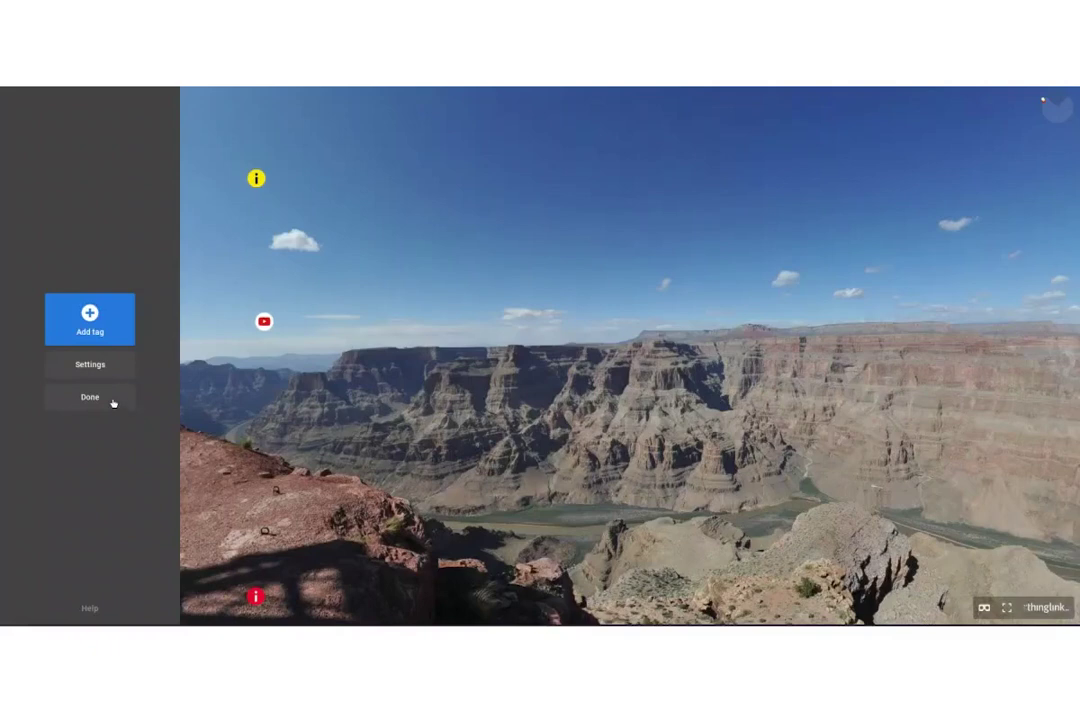
Apply the pink (#EC407A) tag colour scheme in Settings, then exit the scene editor.
{"action": "left_click", "coordinate": [100, 365]}
{"action": "left_click", "coordinate": [96, 142]}
{"action": "left_click", "coordinate": [104, 150]}
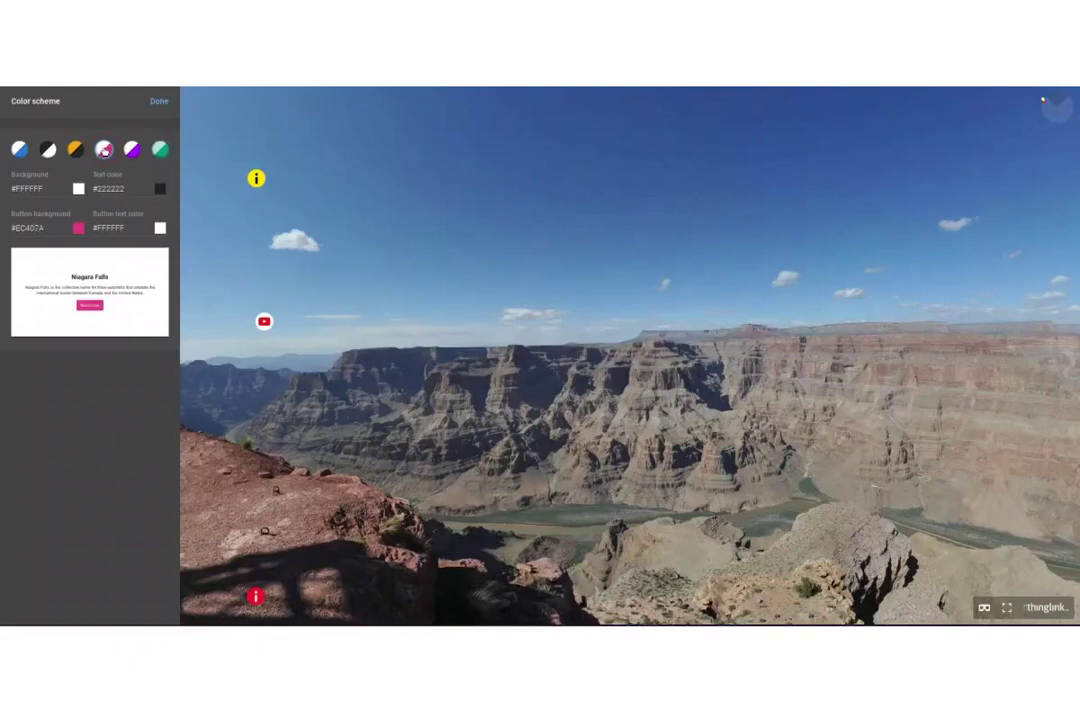
{"action": "left_click", "coordinate": [160, 102]}
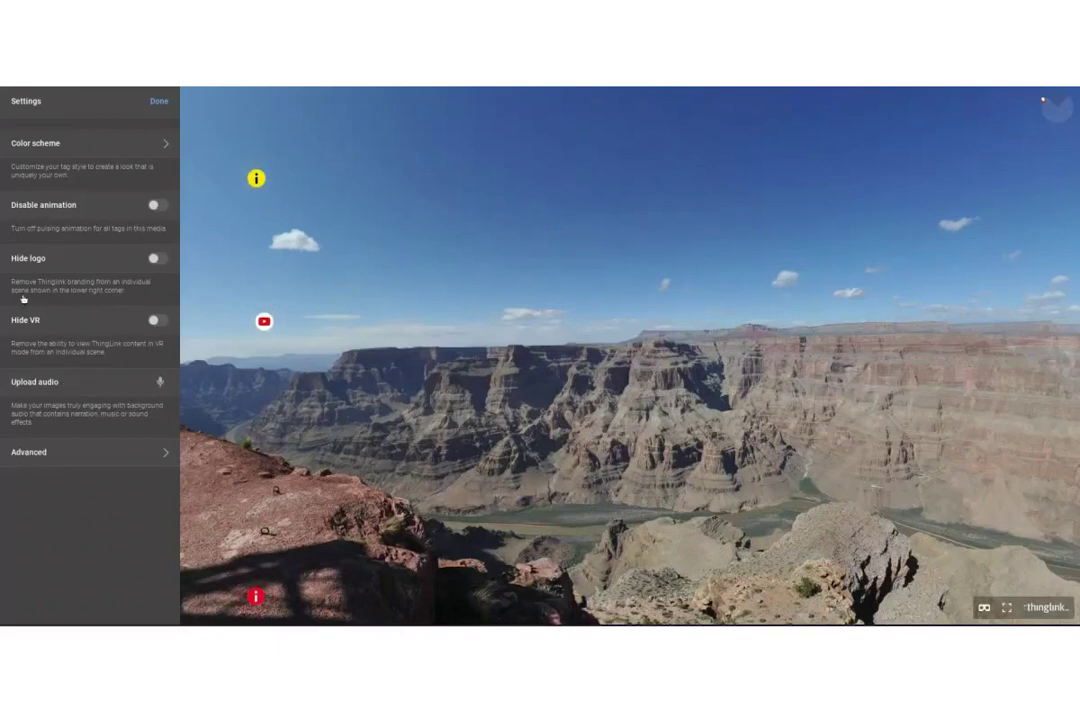
{"action": "left_click", "coordinate": [159, 101]}
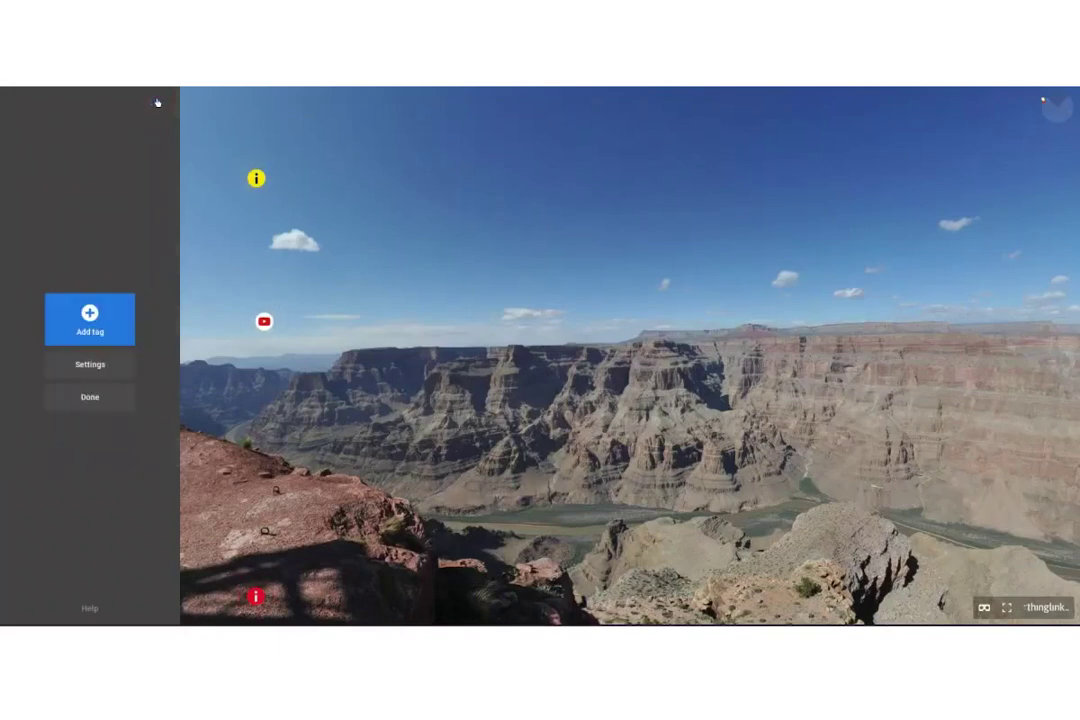
{"action": "left_click", "coordinate": [110, 403]}
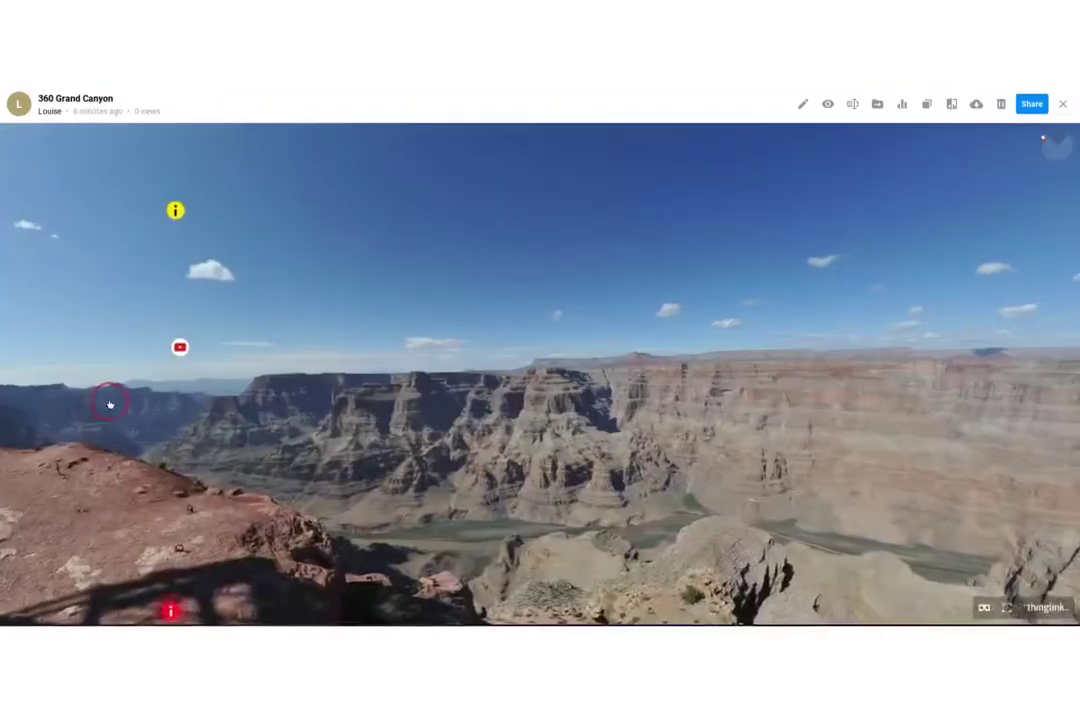
Leave the 360 Grand Canyon scene's privacy as Public and return to My content.
{"action": "left_click", "coordinate": [827, 105]}
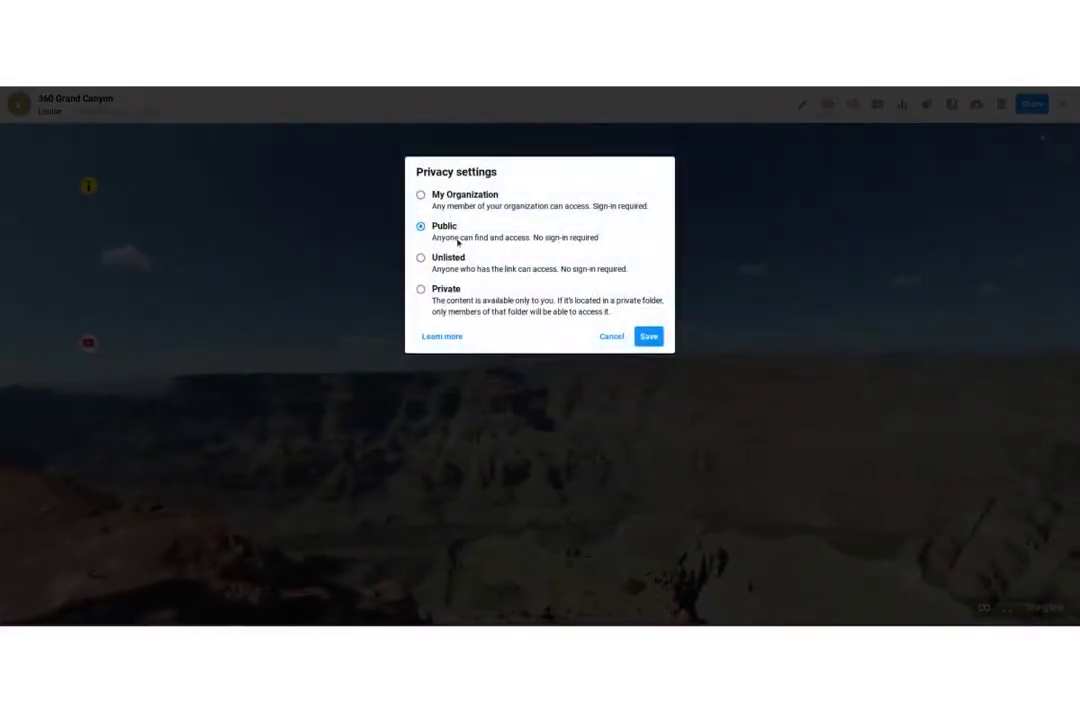
{"action": "left_click", "coordinate": [613, 339]}
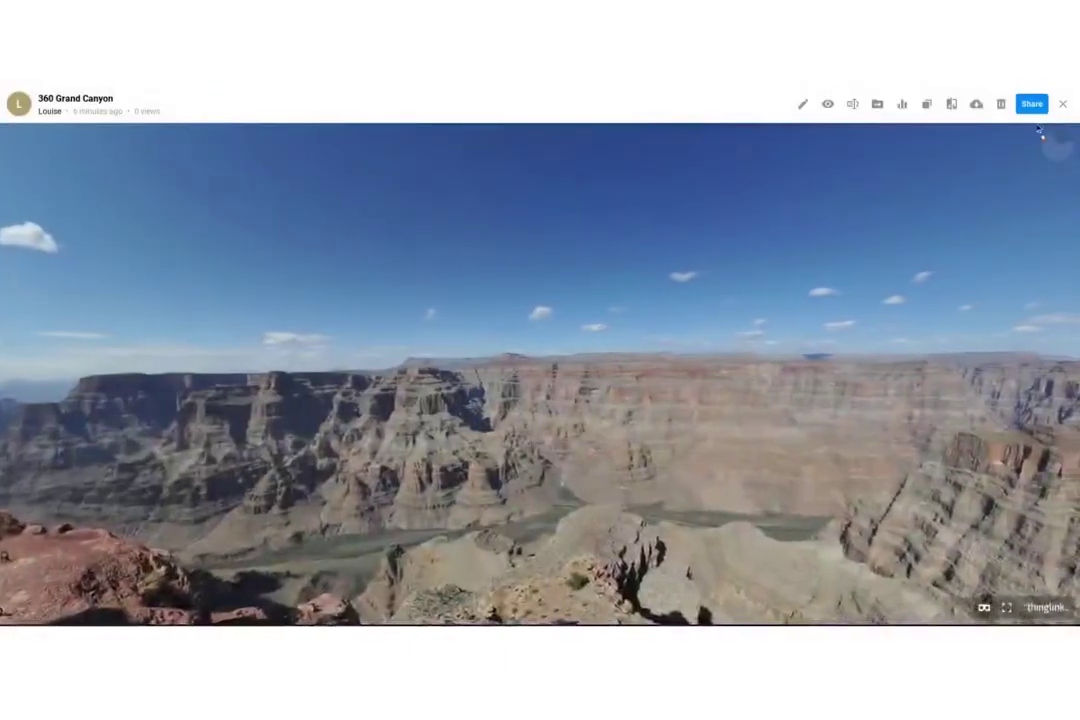
{"action": "left_click", "coordinate": [1059, 102]}
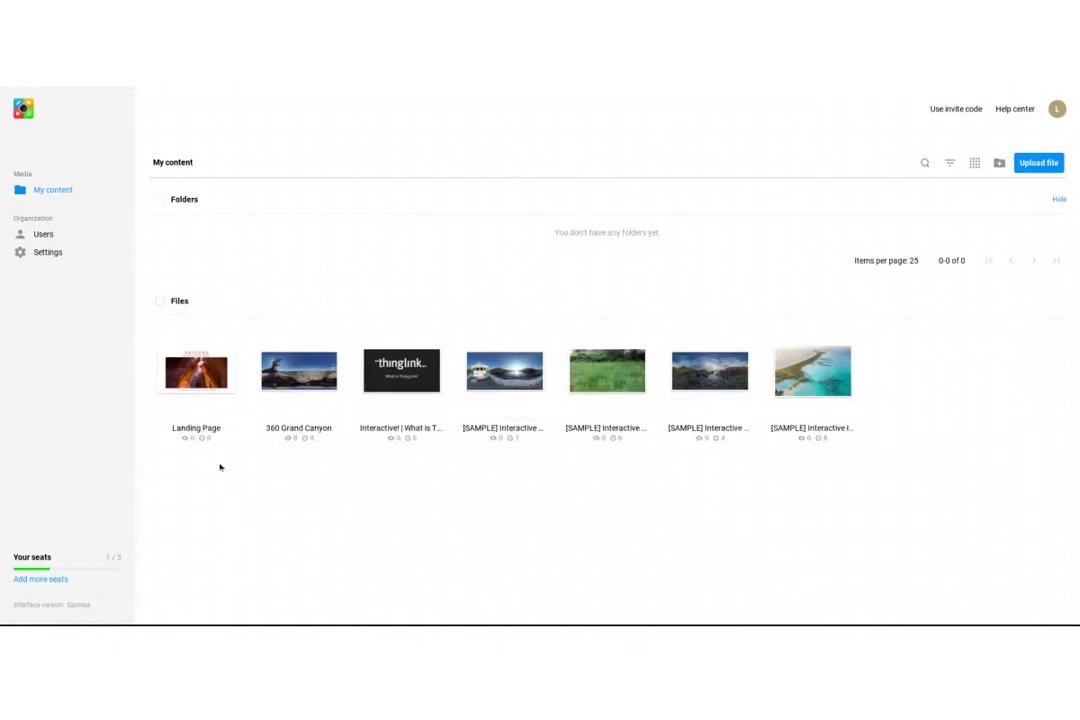
Open the Arizona Landing Page scene and enter its tag editor.
{"action": "left_click", "coordinate": [207, 383]}
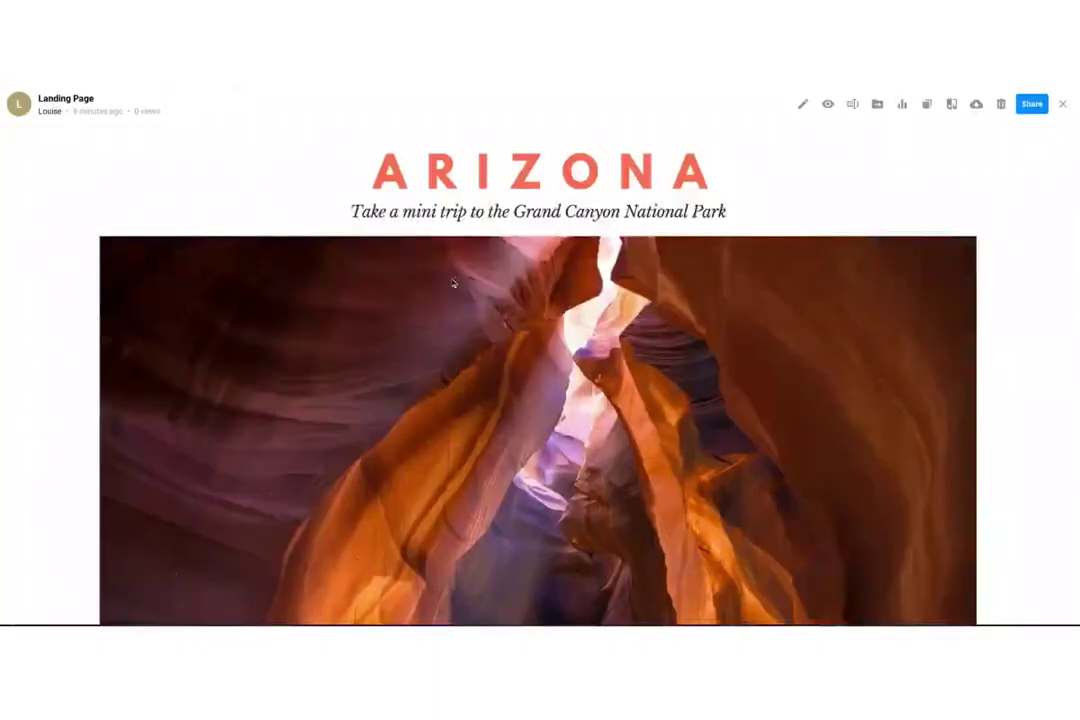
{"action": "scroll", "coordinate": [452, 282], "scroll_direction": "down", "scroll_amount": 2}
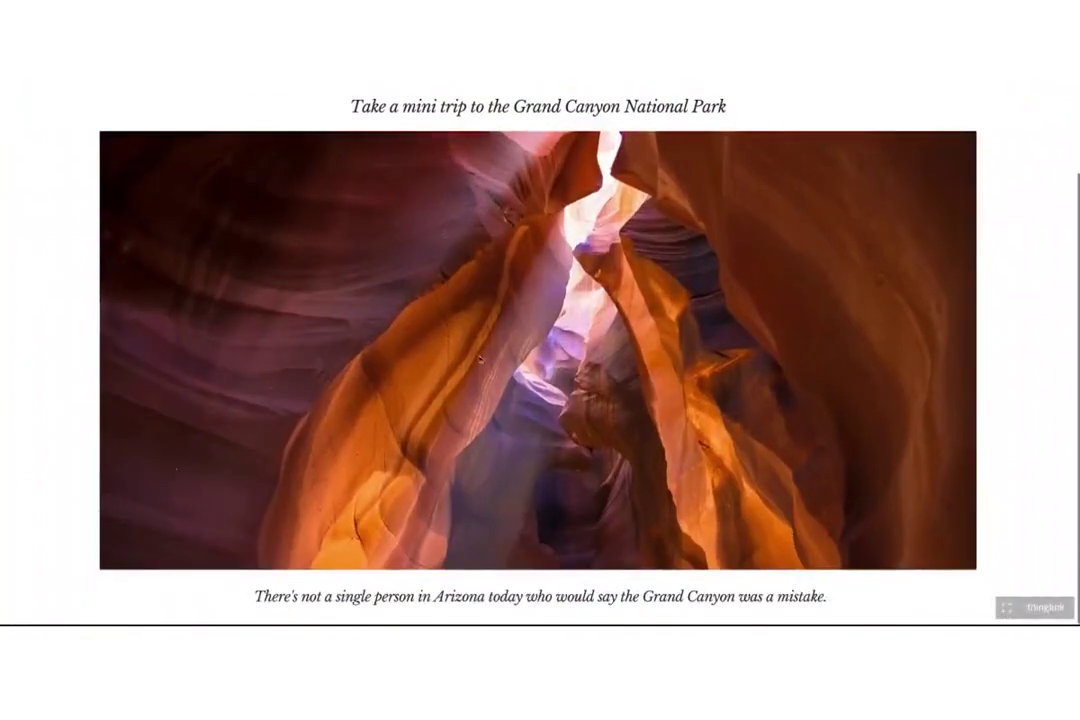
{"action": "scroll", "coordinate": [536, 439], "scroll_direction": "up", "scroll_amount": 2}
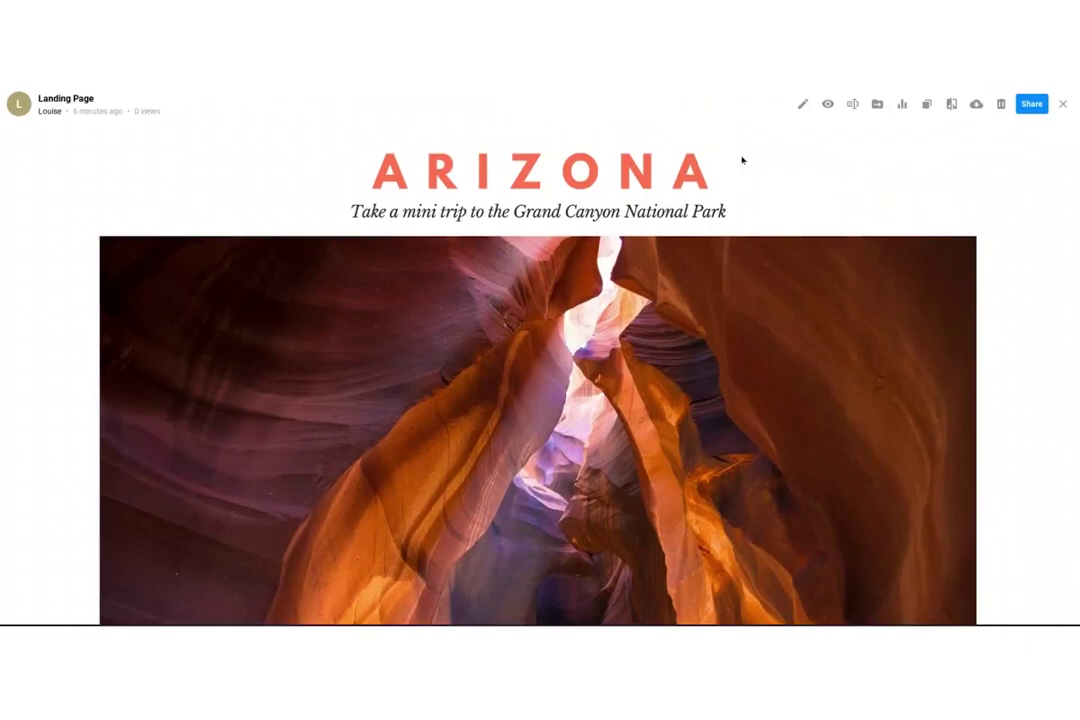
{"action": "left_click", "coordinate": [802, 104]}
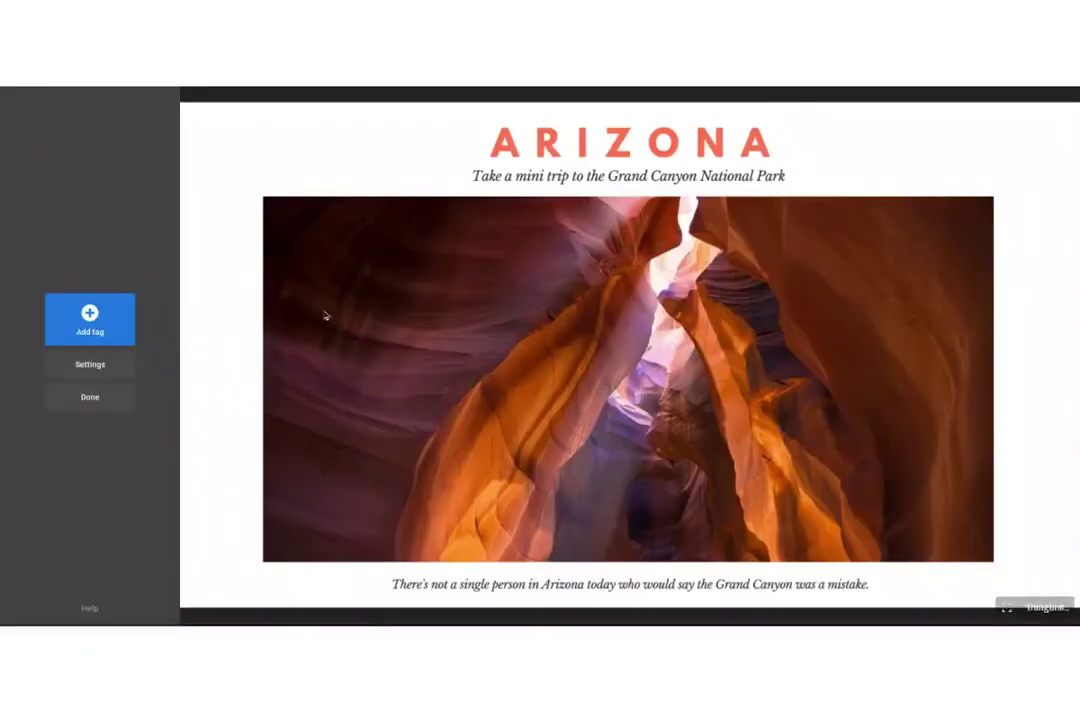
Add a tour tag whose destination is the 360 Grand Canyon scene.
{"action": "left_click", "coordinate": [89, 319]}
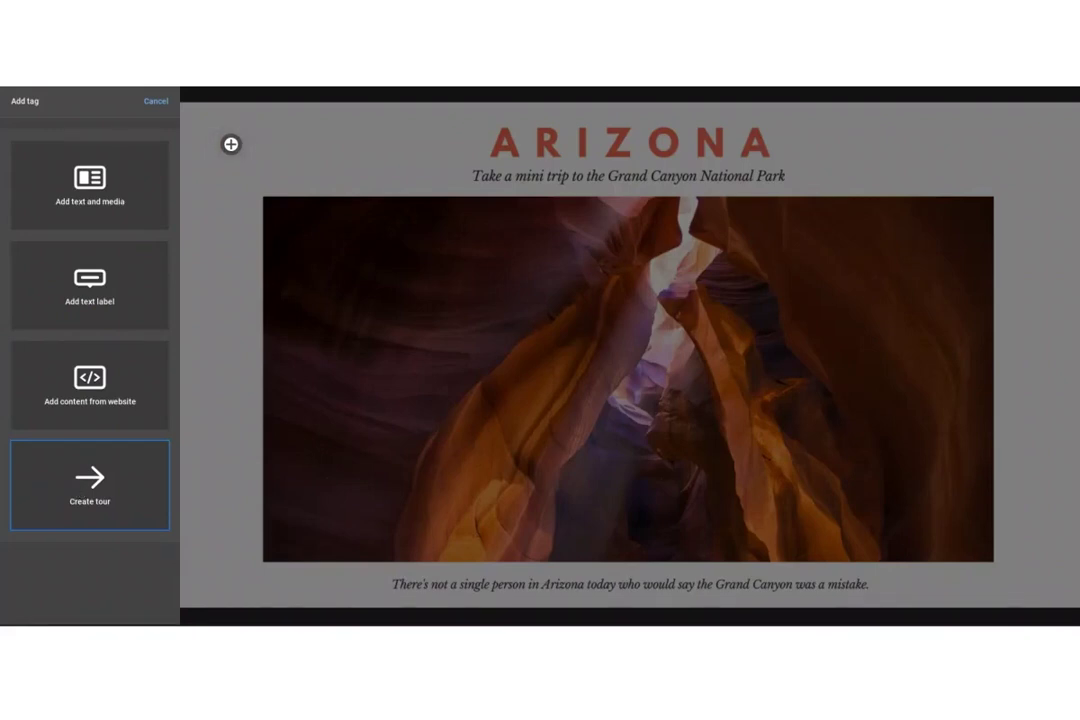
{"action": "left_click", "coordinate": [83, 494]}
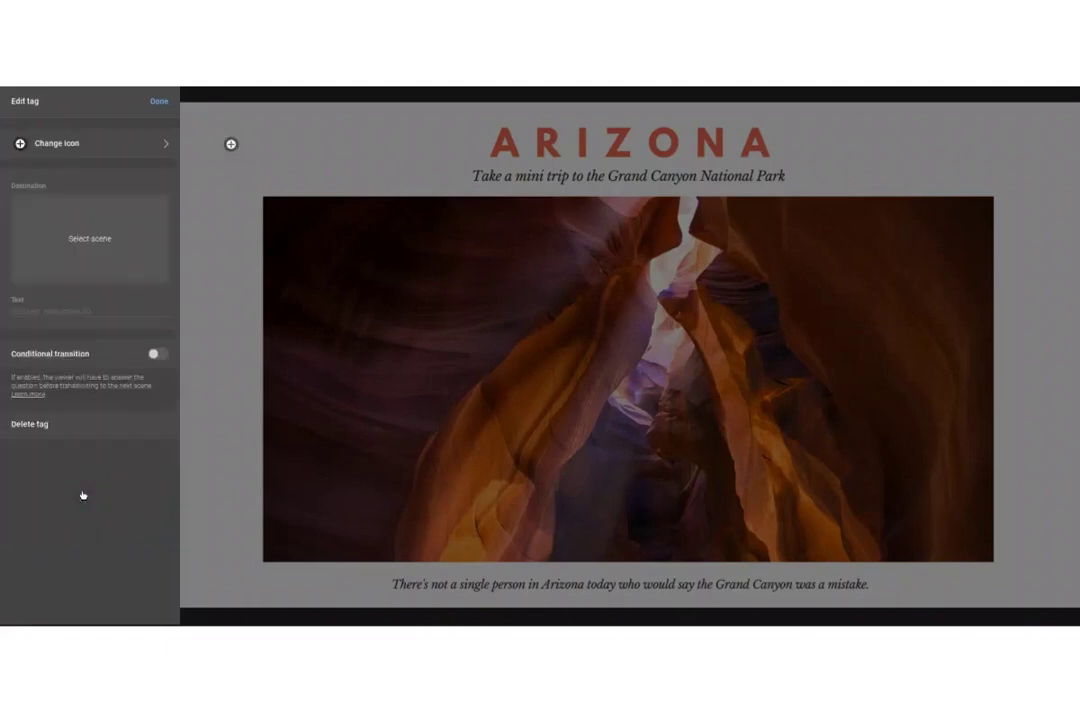
{"action": "left_click", "coordinate": [92, 241]}
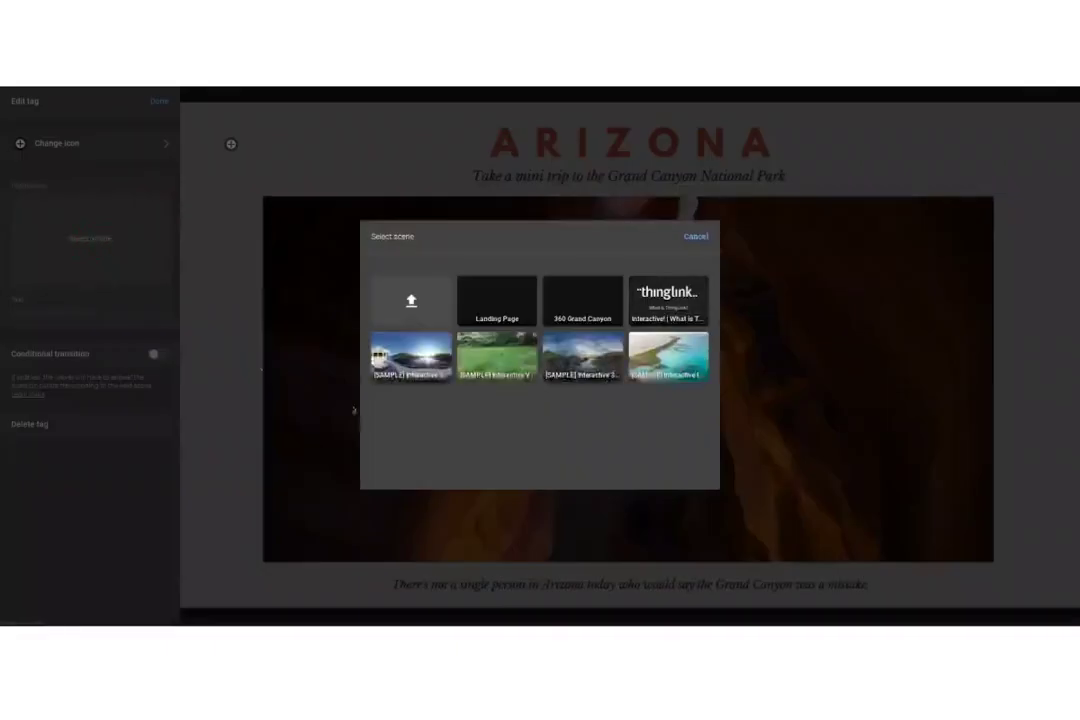
{"action": "left_click", "coordinate": [507, 308]}
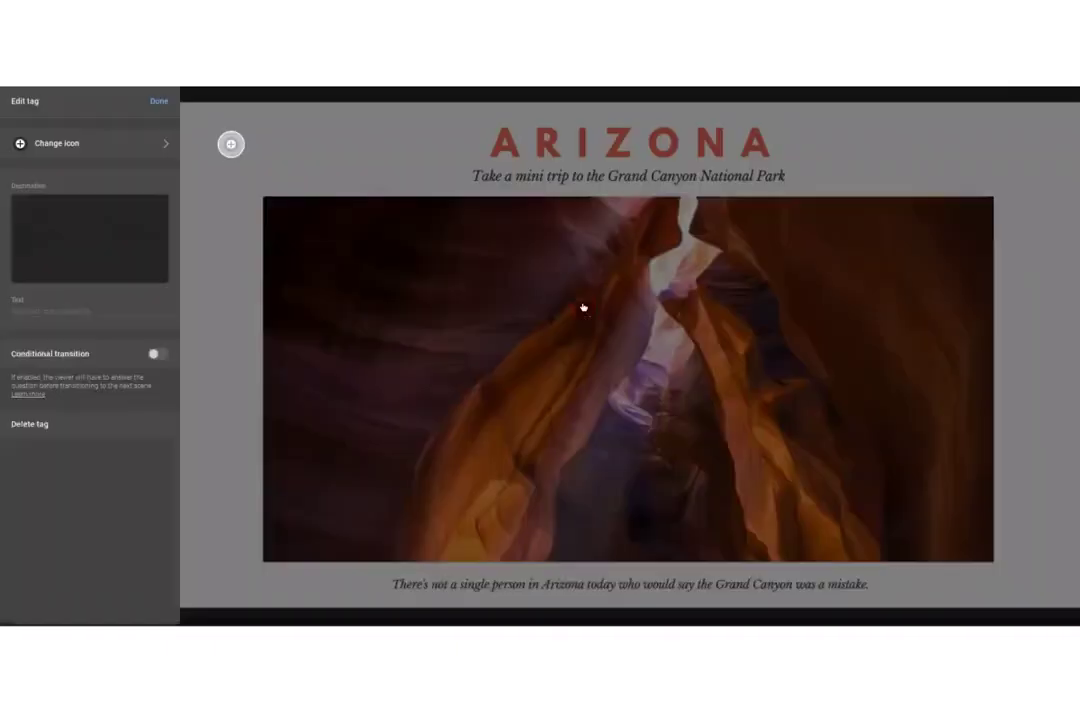
Label the tour tag 'Click to take the trip' and enable conditional transition.
{"action": "left_click", "coordinate": [38, 306]}
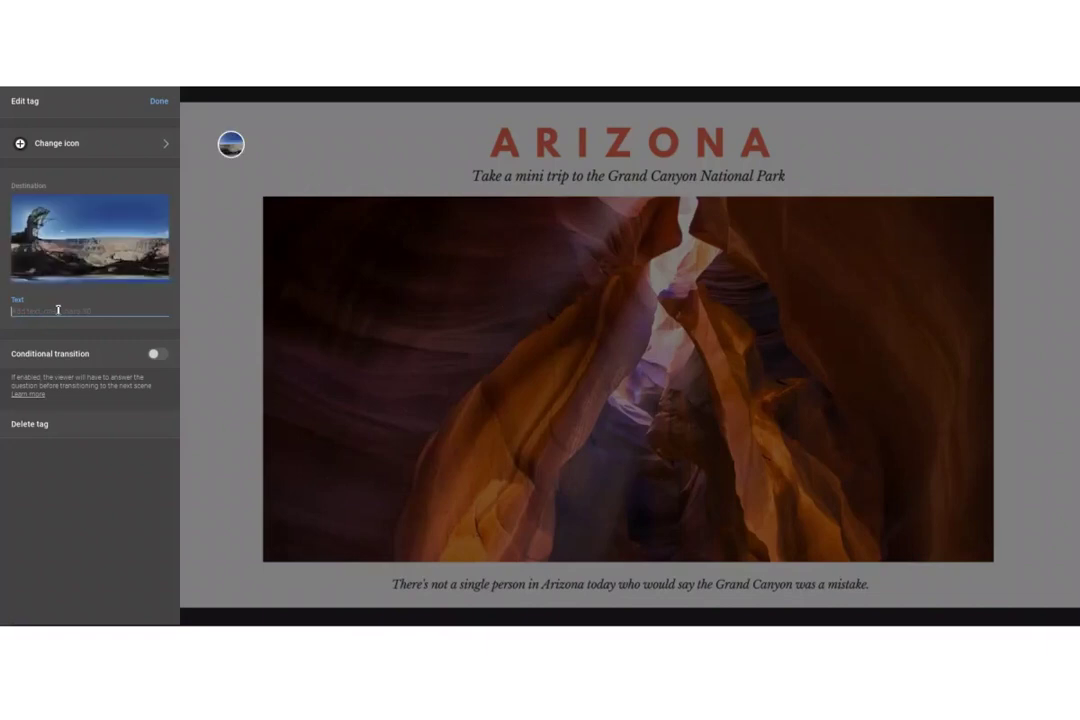
{"action": "type", "text": "Click to take"}
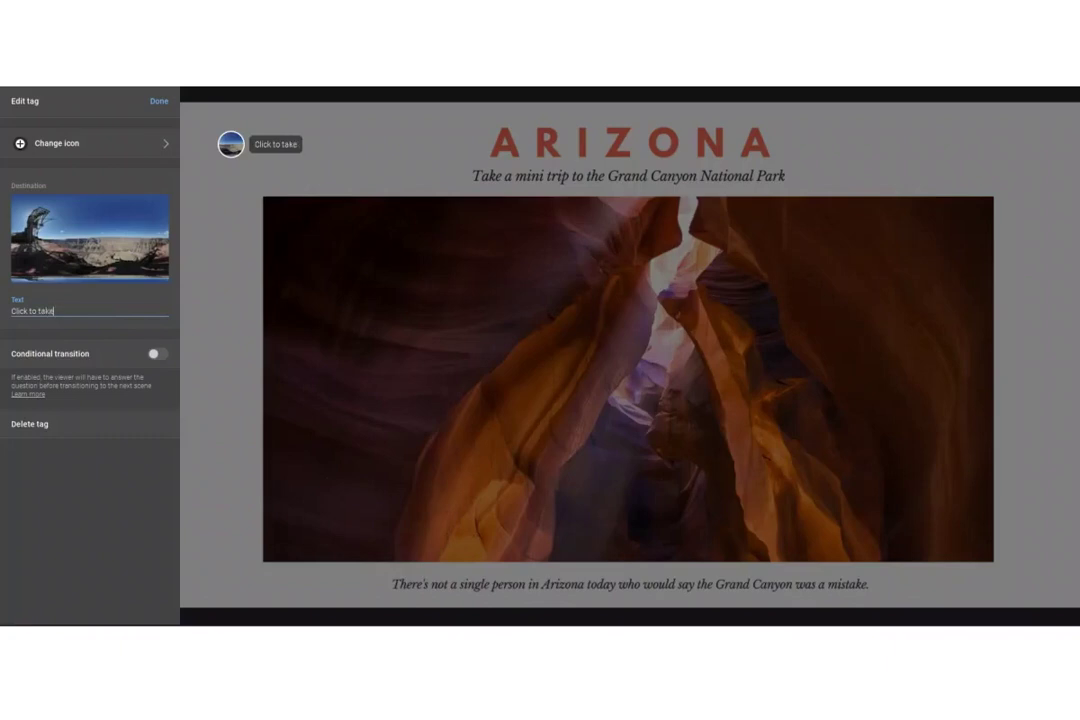
{"action": "type", "text": " the trip"}
{"action": "left_click", "coordinate": [155, 354]}
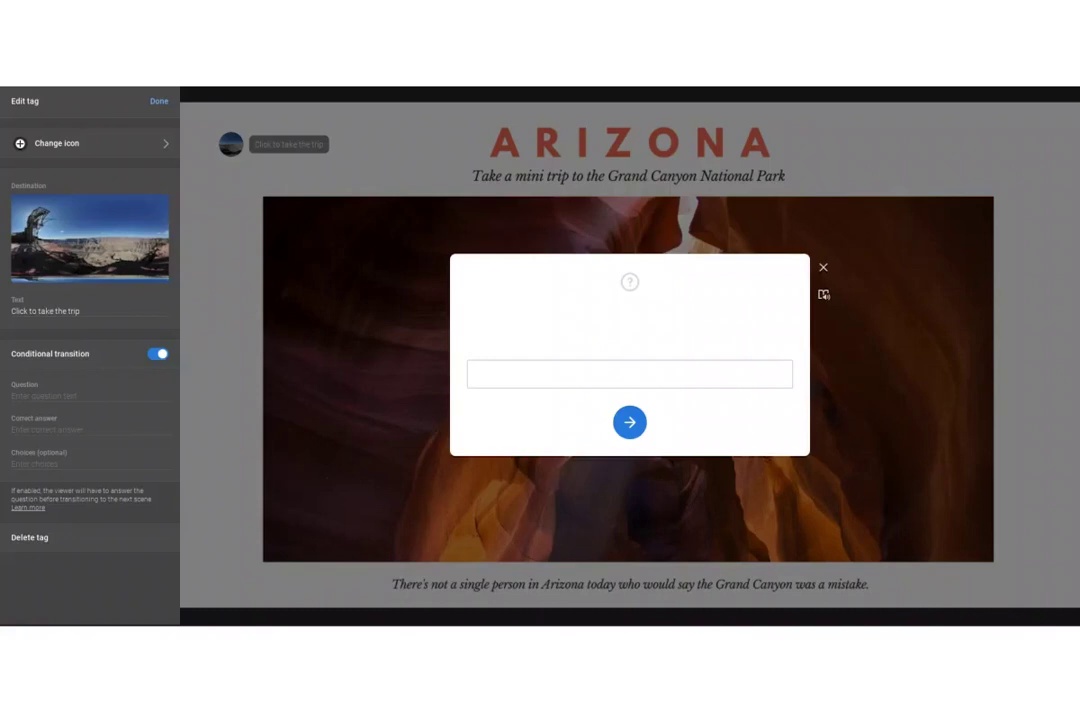
Set the tour tag's icon to the green play icon and close tag editing.
{"action": "left_click", "coordinate": [66, 142]}
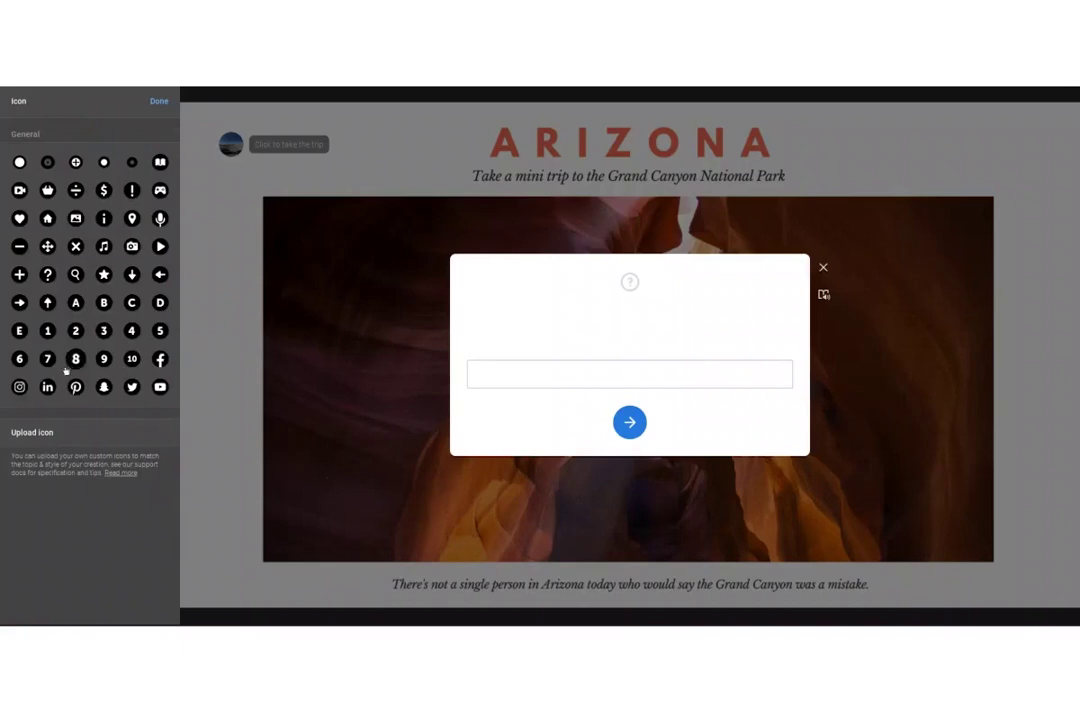
{"action": "left_click", "coordinate": [156, 246]}
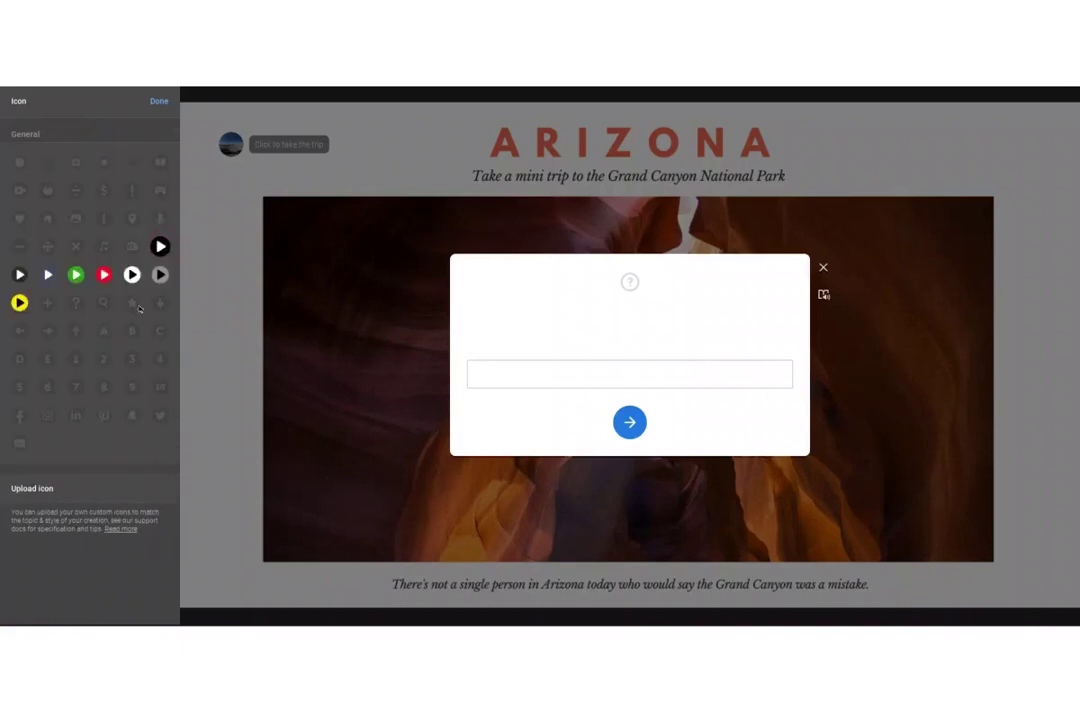
{"action": "left_click", "coordinate": [77, 276]}
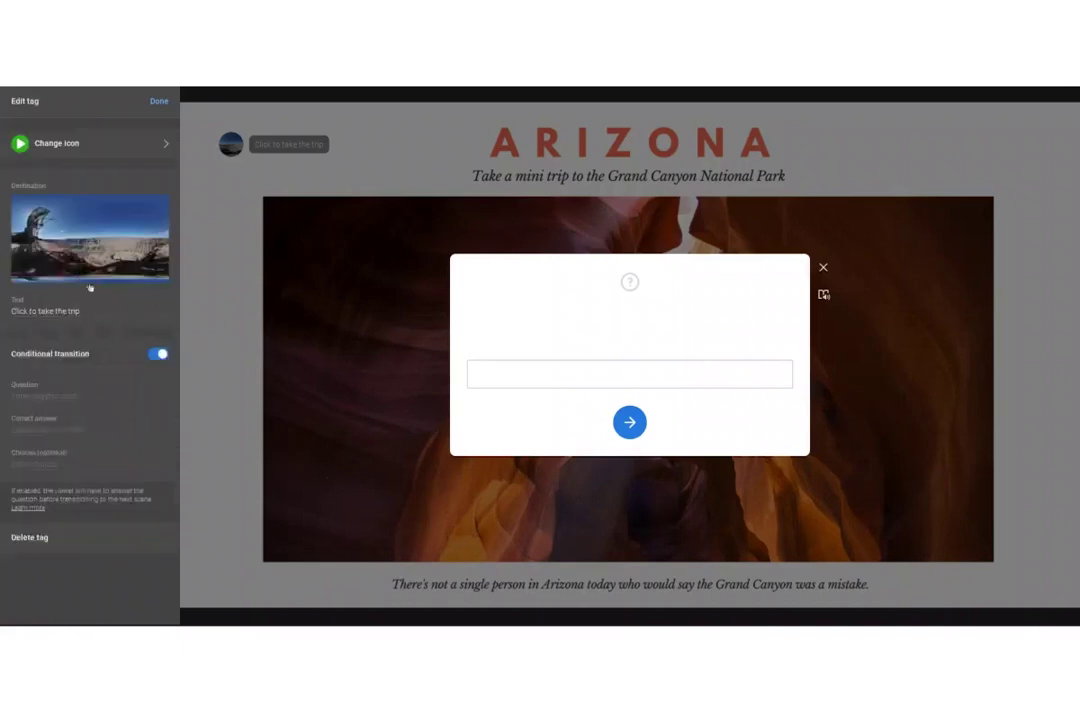
{"action": "left_click", "coordinate": [159, 102]}
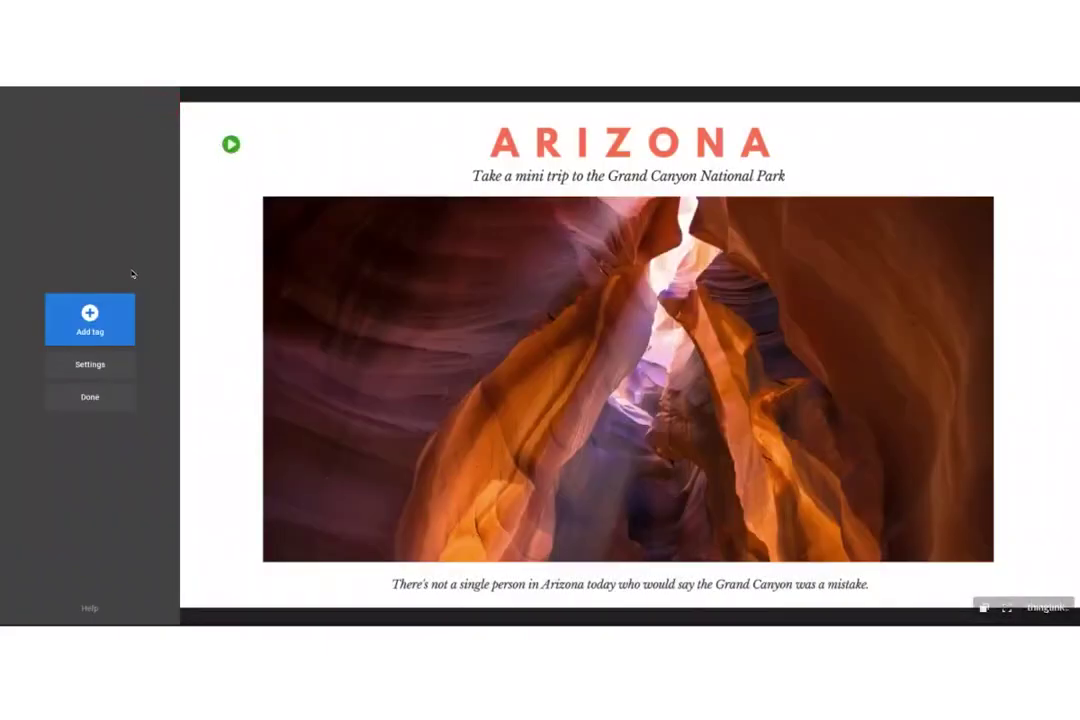
{"action": "left_click", "coordinate": [231, 144]}
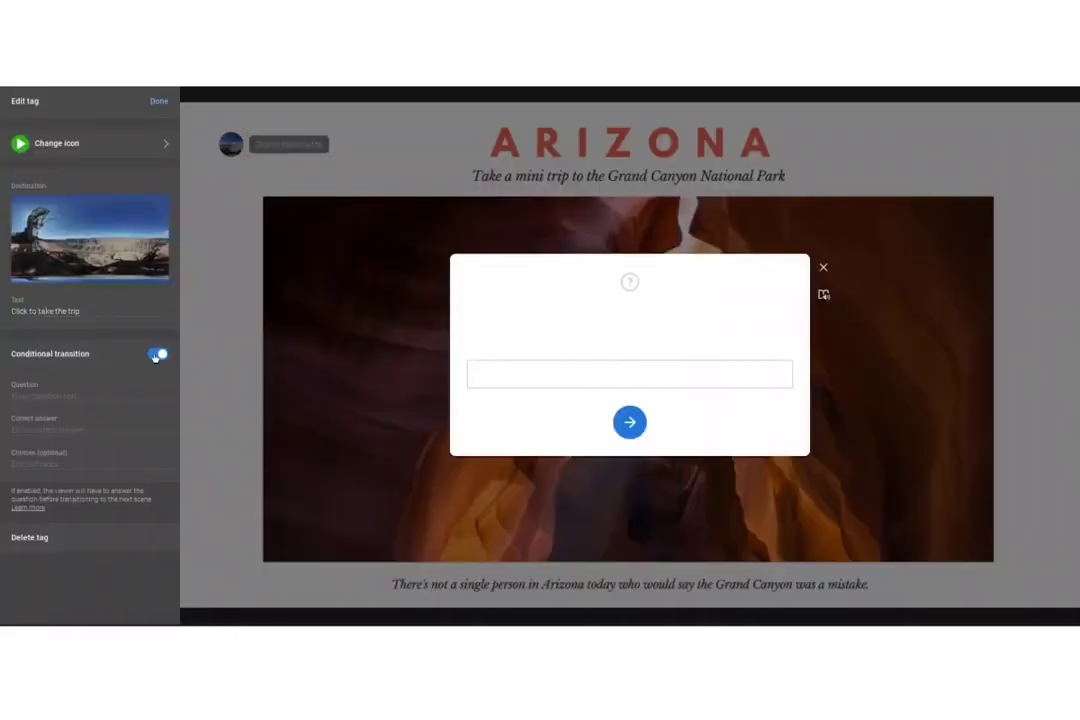
{"action": "left_click", "coordinate": [160, 102]}
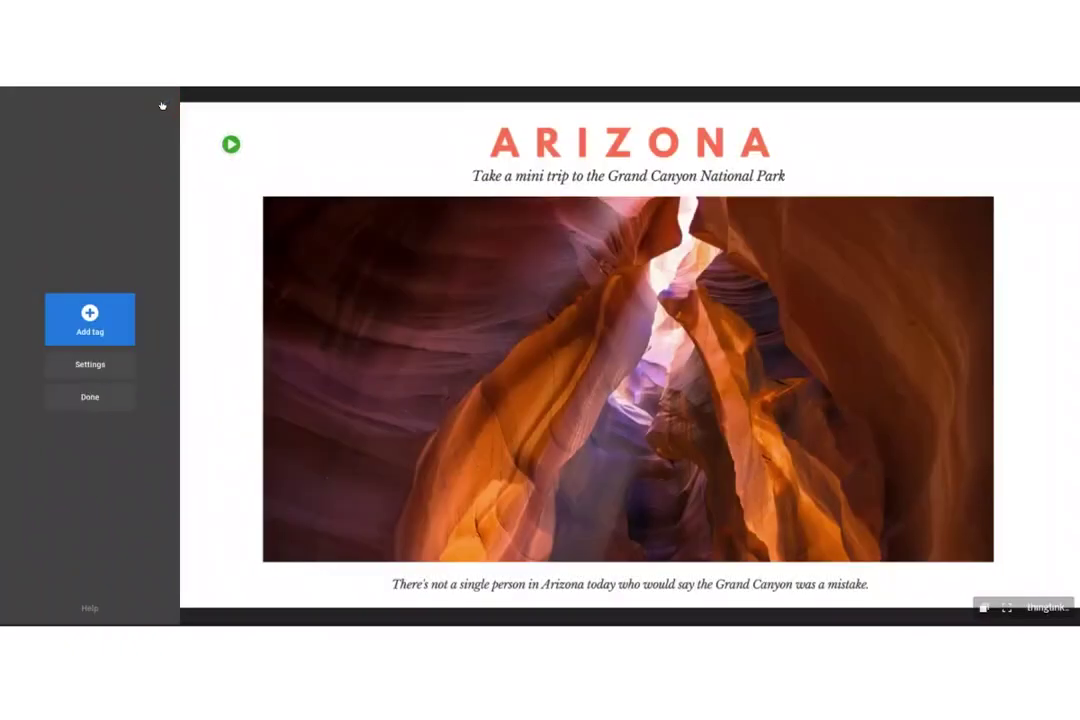
Review the colour scheme settings without changes, then exit the editor to the Landing Page view.
{"action": "left_click", "coordinate": [96, 367]}
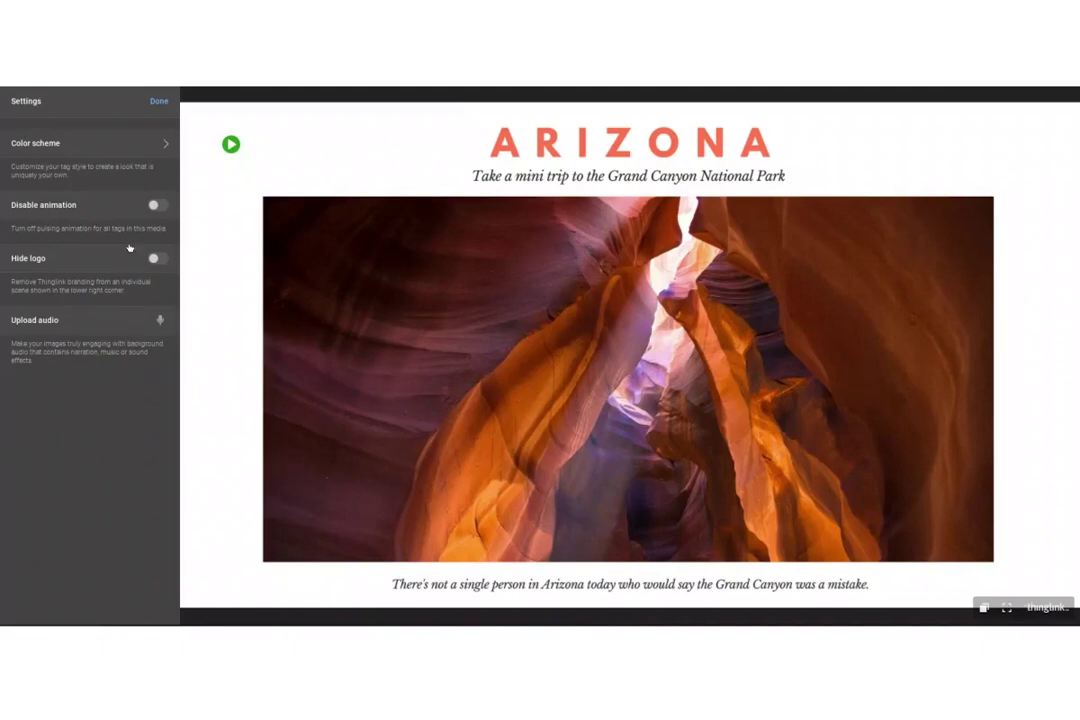
{"action": "left_click", "coordinate": [145, 143]}
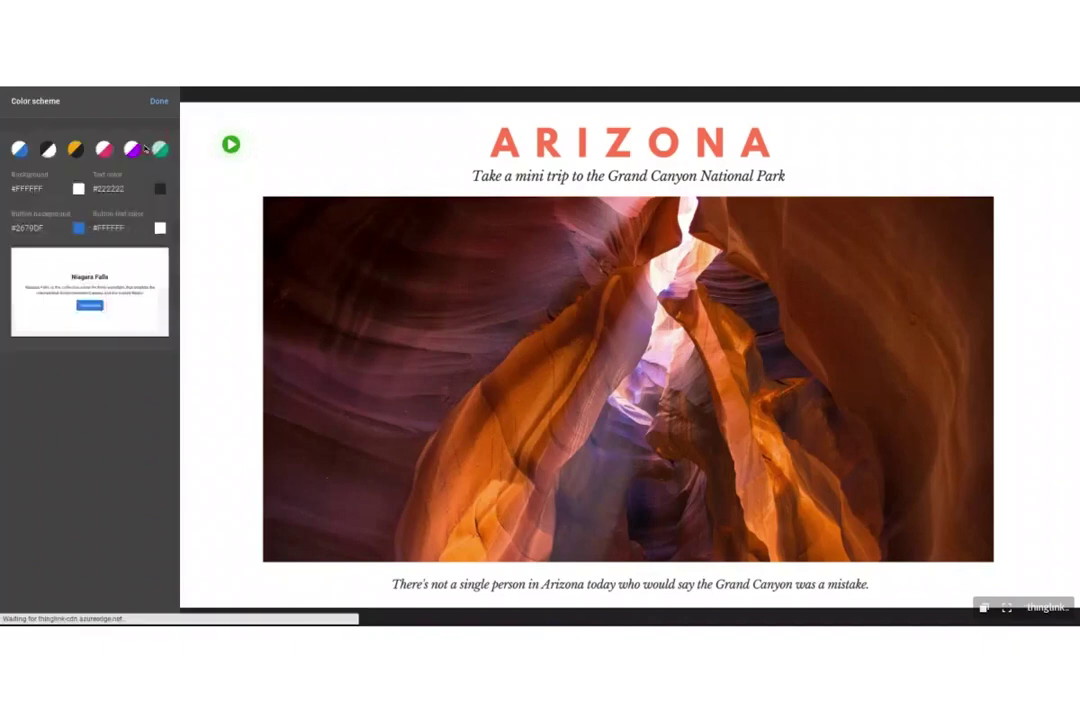
{"action": "left_click", "coordinate": [165, 103]}
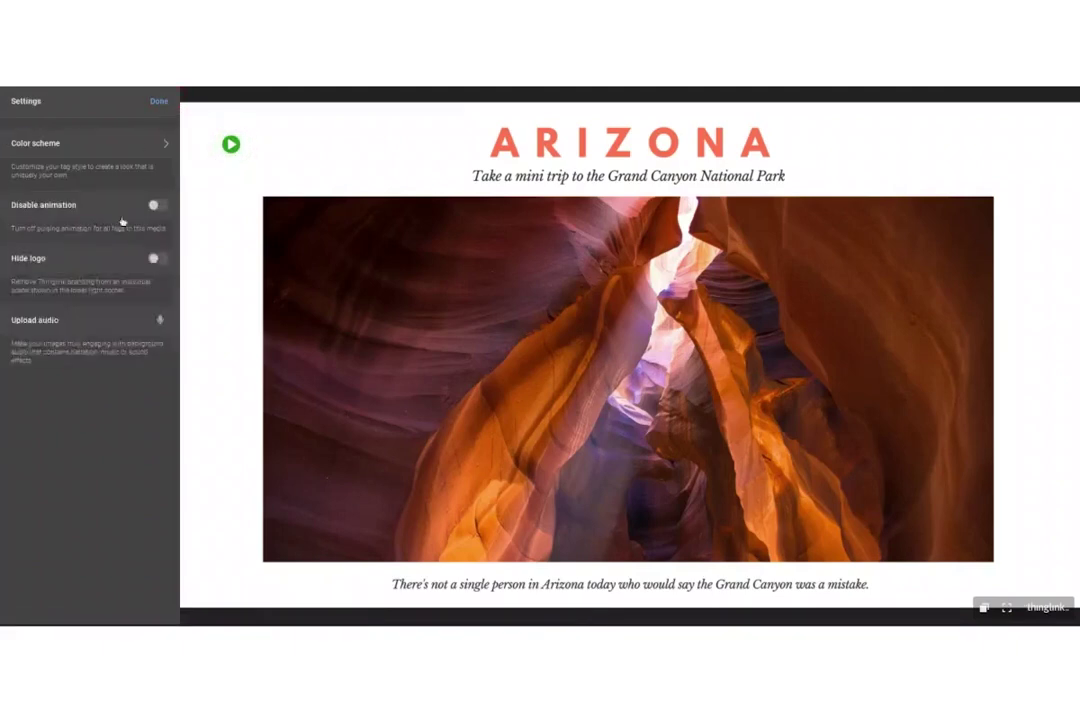
{"action": "left_click", "coordinate": [140, 97]}
{"action": "left_click", "coordinate": [106, 397]}
{"action": "left_click", "coordinate": [420, 365]}
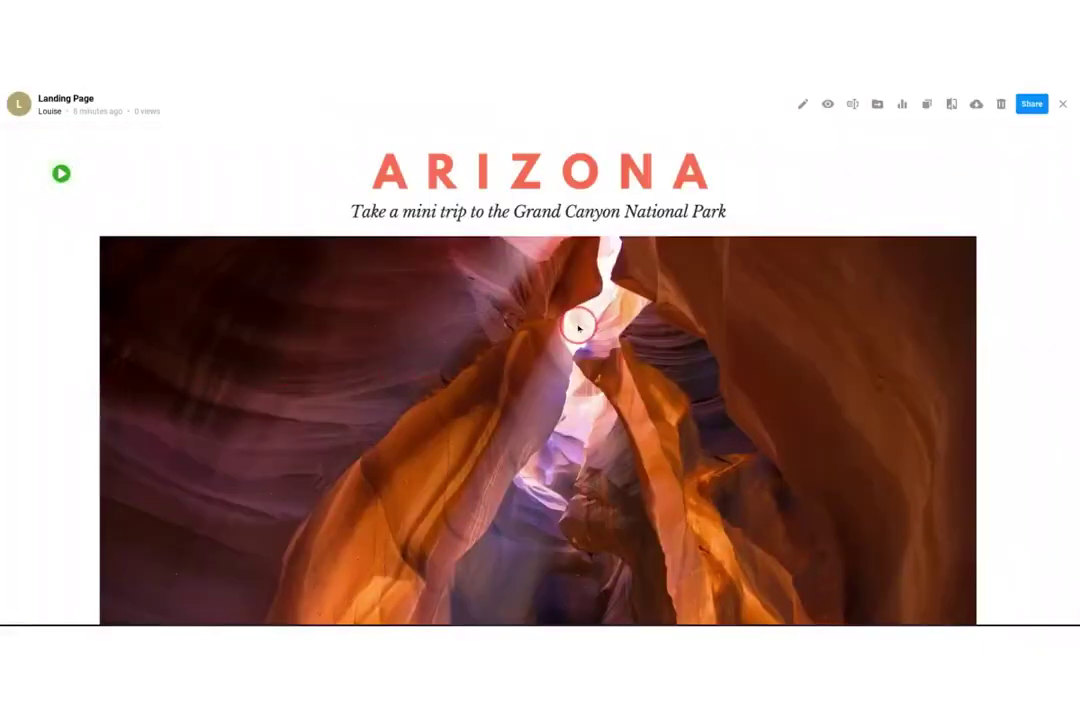
Set the Landing Page's privacy to Public and save it.
{"action": "left_click", "coordinate": [828, 104]}
{"action": "left_click", "coordinate": [533, 234]}
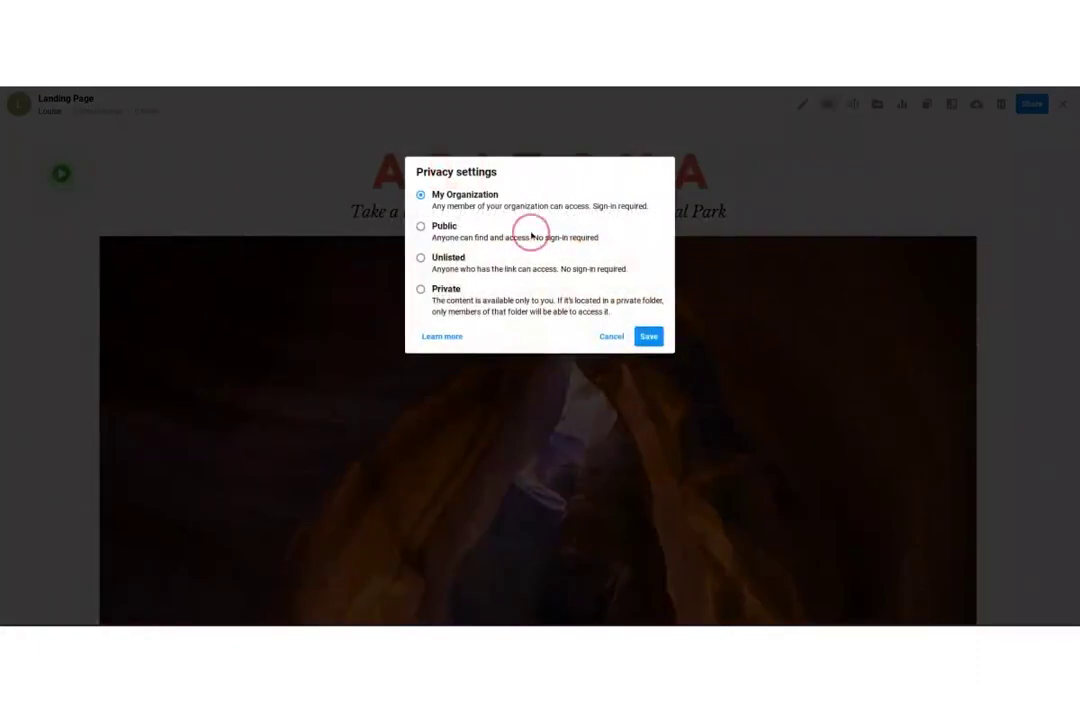
{"action": "left_click", "coordinate": [646, 336]}
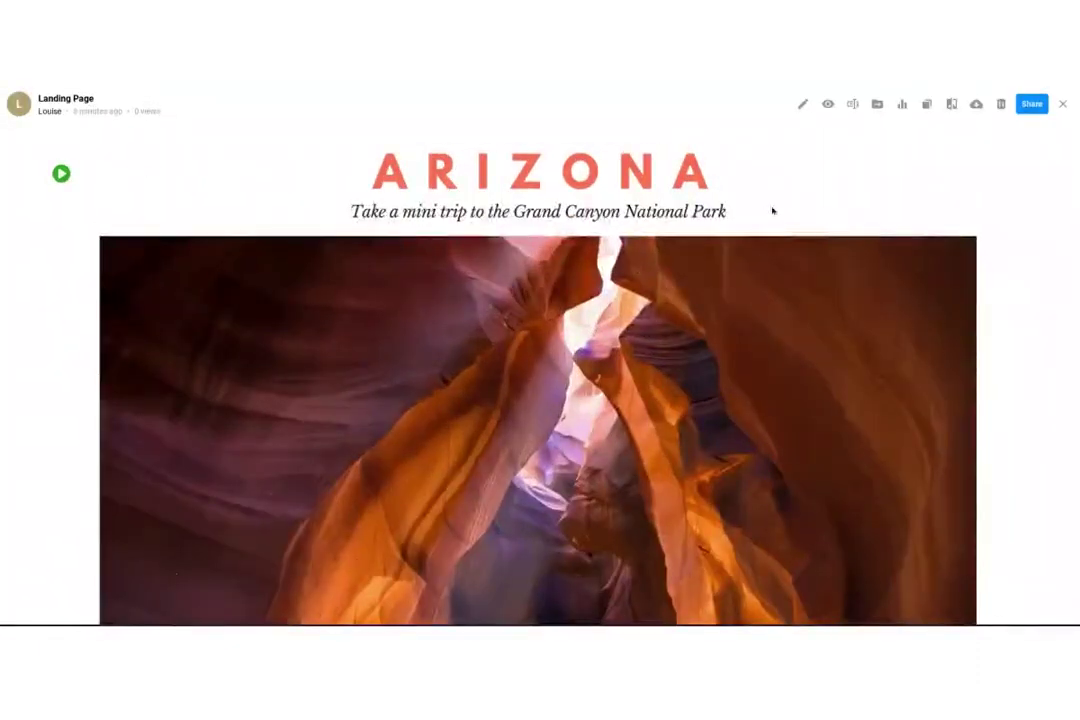
Review the Landing Page's embed code, shareable link and social publishing options.
{"action": "left_click", "coordinate": [1032, 104]}
{"action": "left_click_drag", "start_coordinate": [648, 276], "coordinate": [363, 240]}
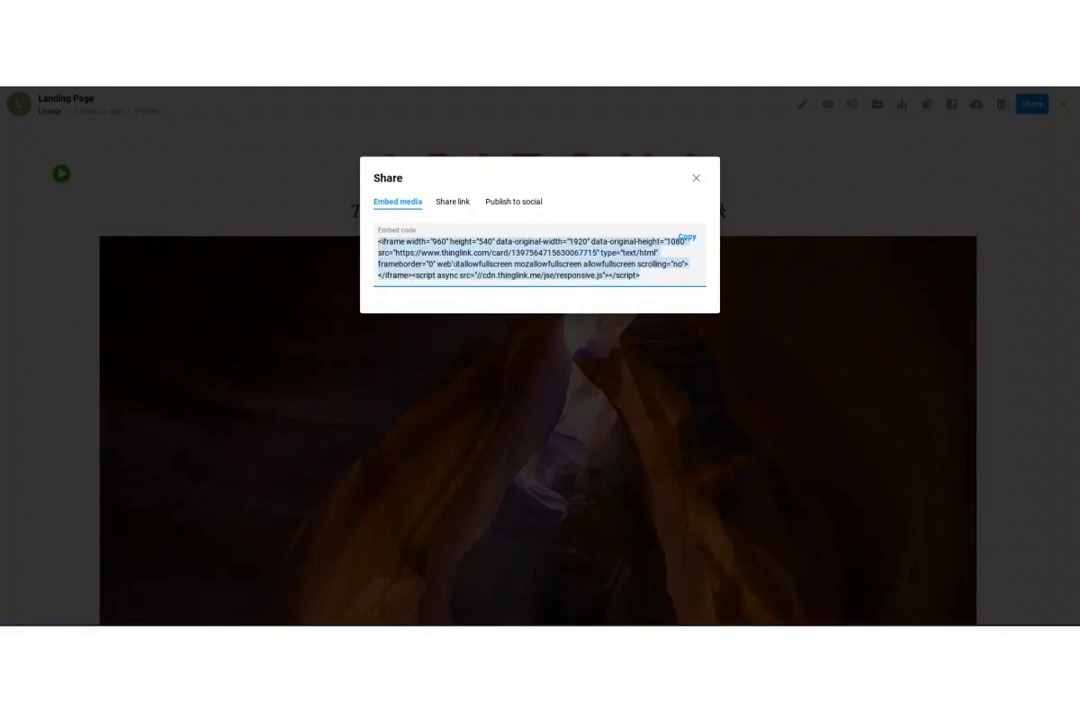
{"action": "left_click", "coordinate": [454, 202]}
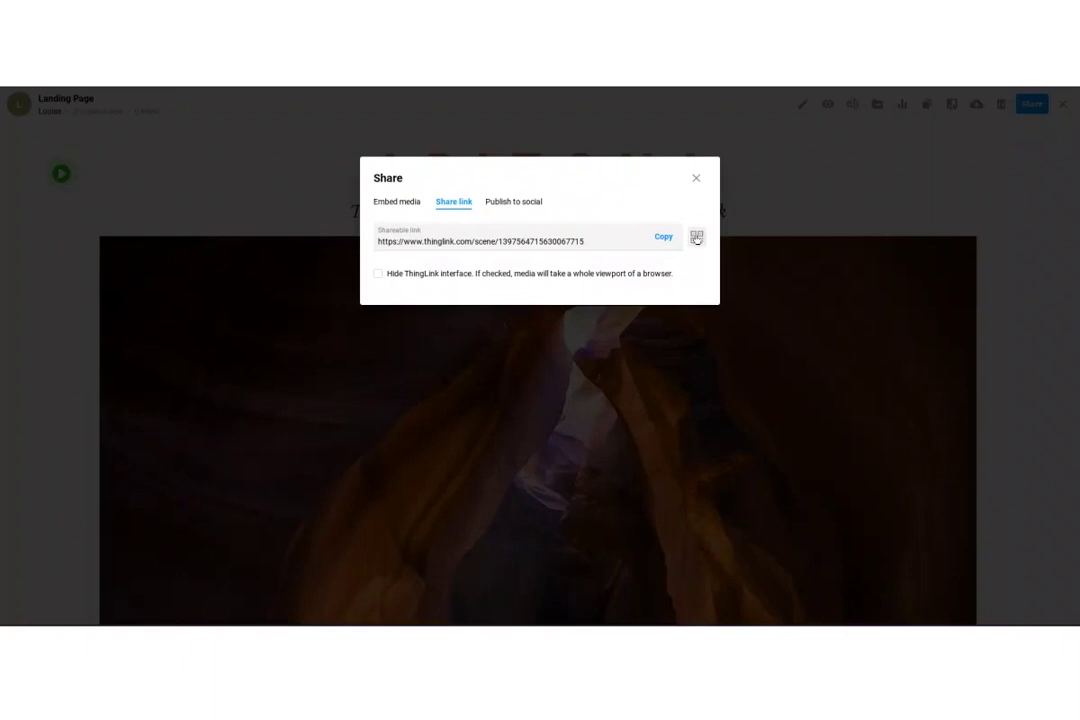
{"action": "left_click", "coordinate": [510, 200]}
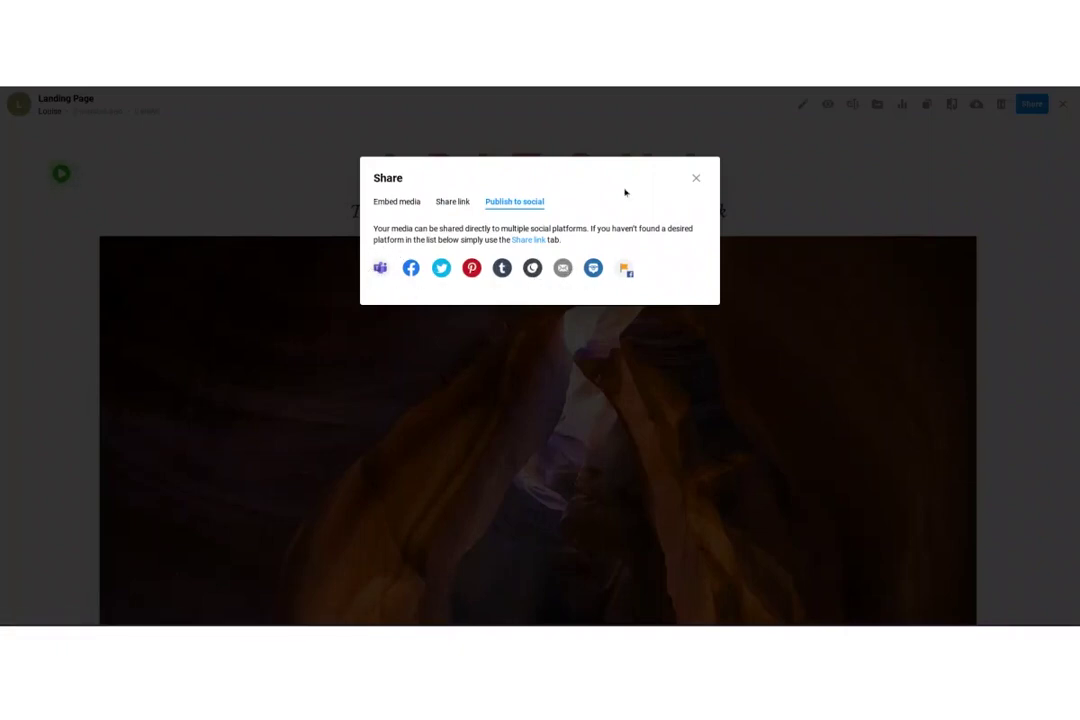
{"action": "left_click", "coordinate": [695, 178]}
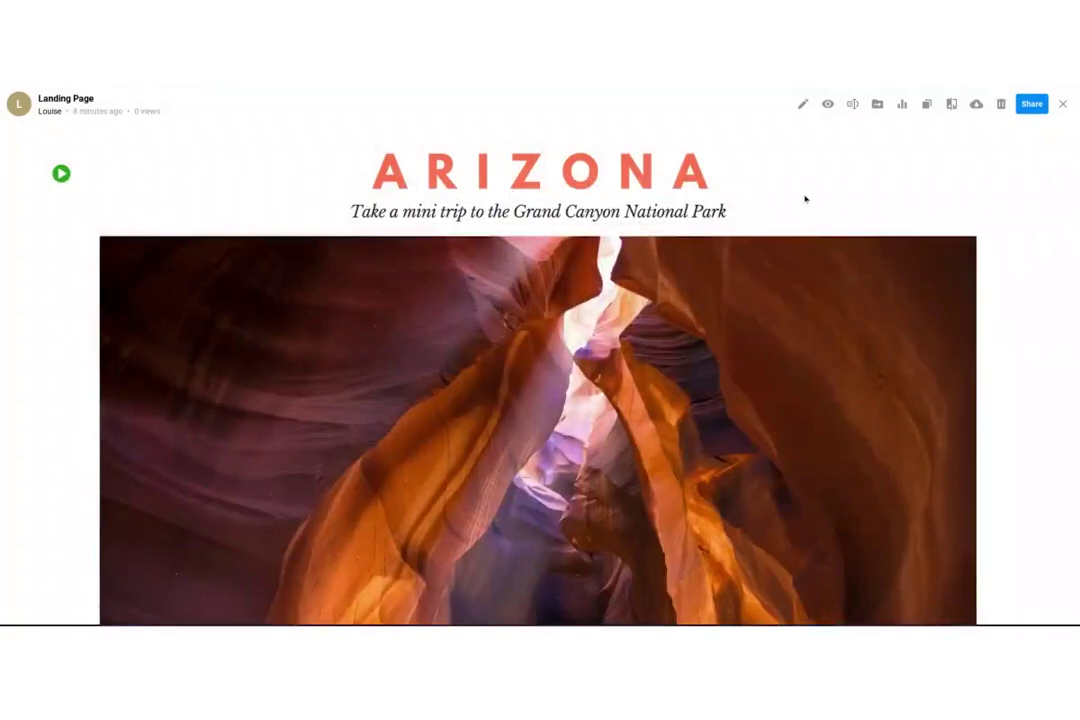
{"action": "scroll", "coordinate": [837, 362], "scroll_direction": "down", "scroll_amount": 1}
{"action": "scroll", "coordinate": [837, 360], "scroll_direction": "up", "scroll_amount": 1}
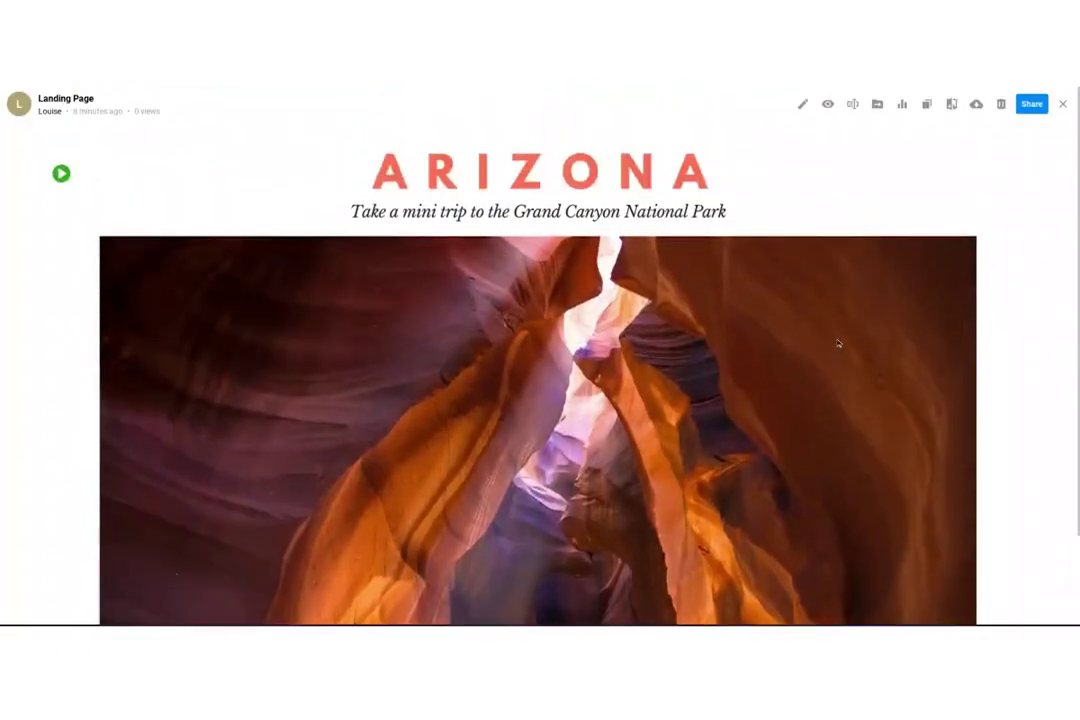